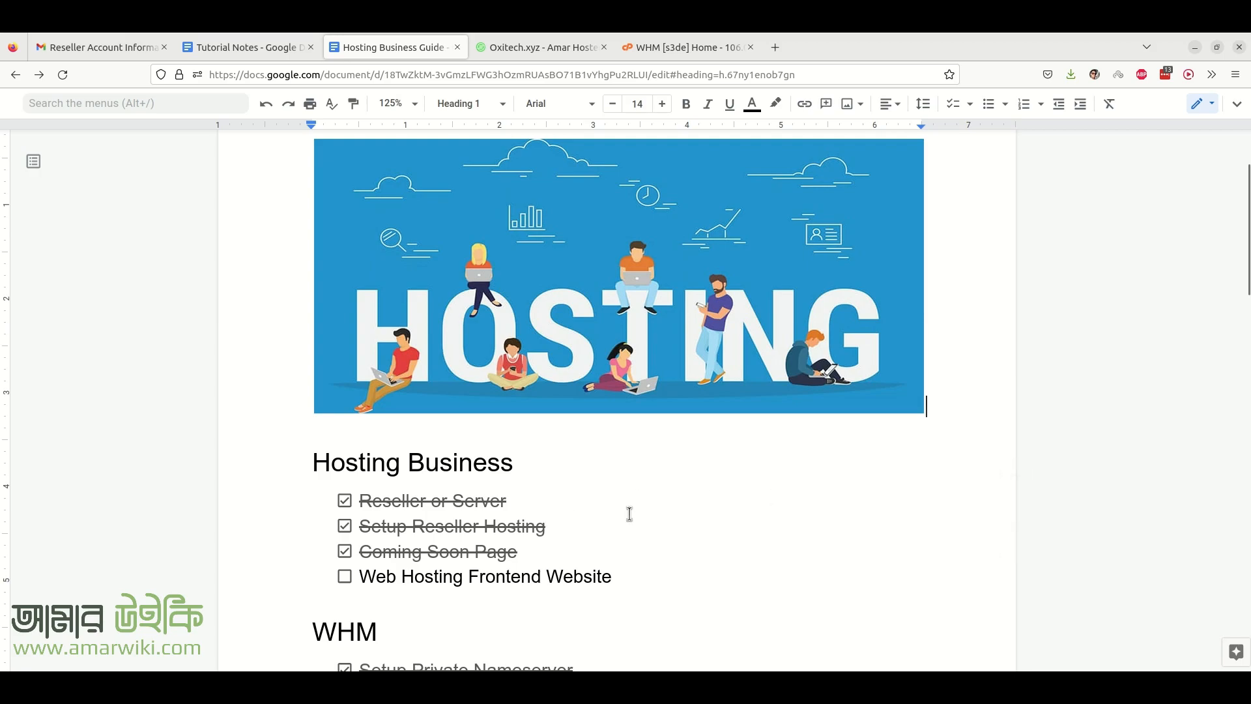
Review the WHM checklist in the hosting guide document, focusing on the Upgrade / Downgrade cPanel item.
scroll(629, 514, down, 6)
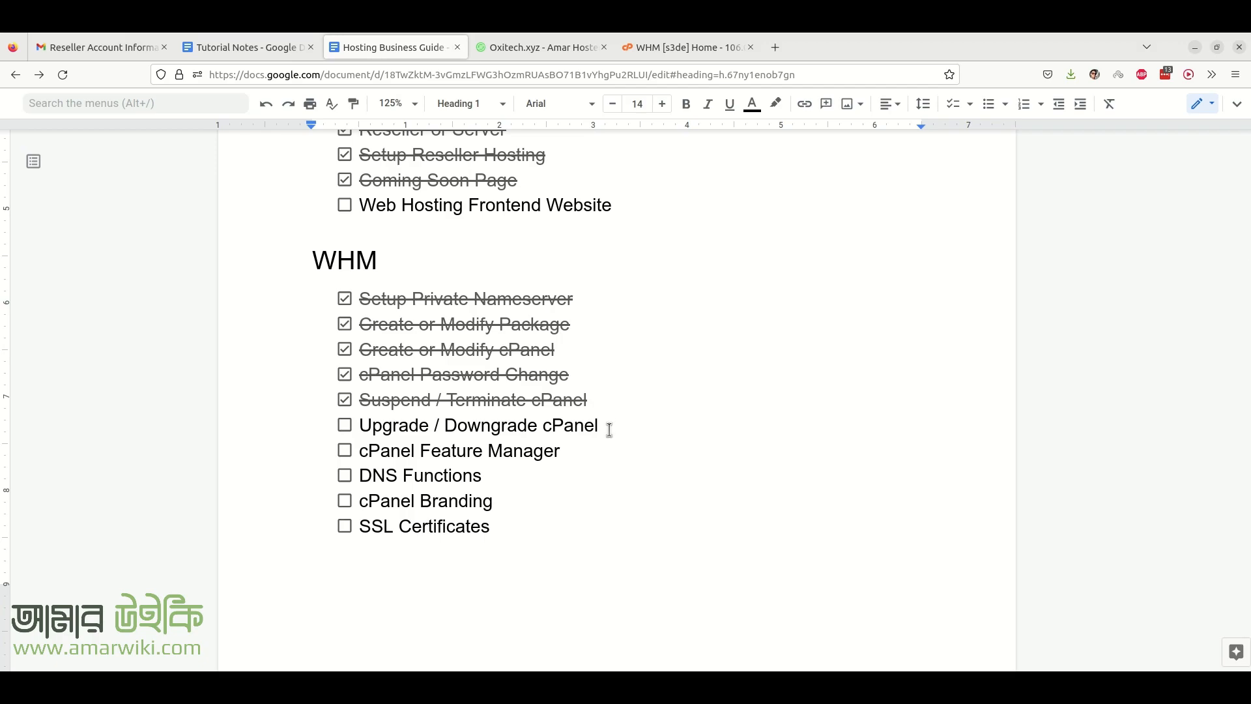
drag(609, 430, 352, 432)
click(647, 435)
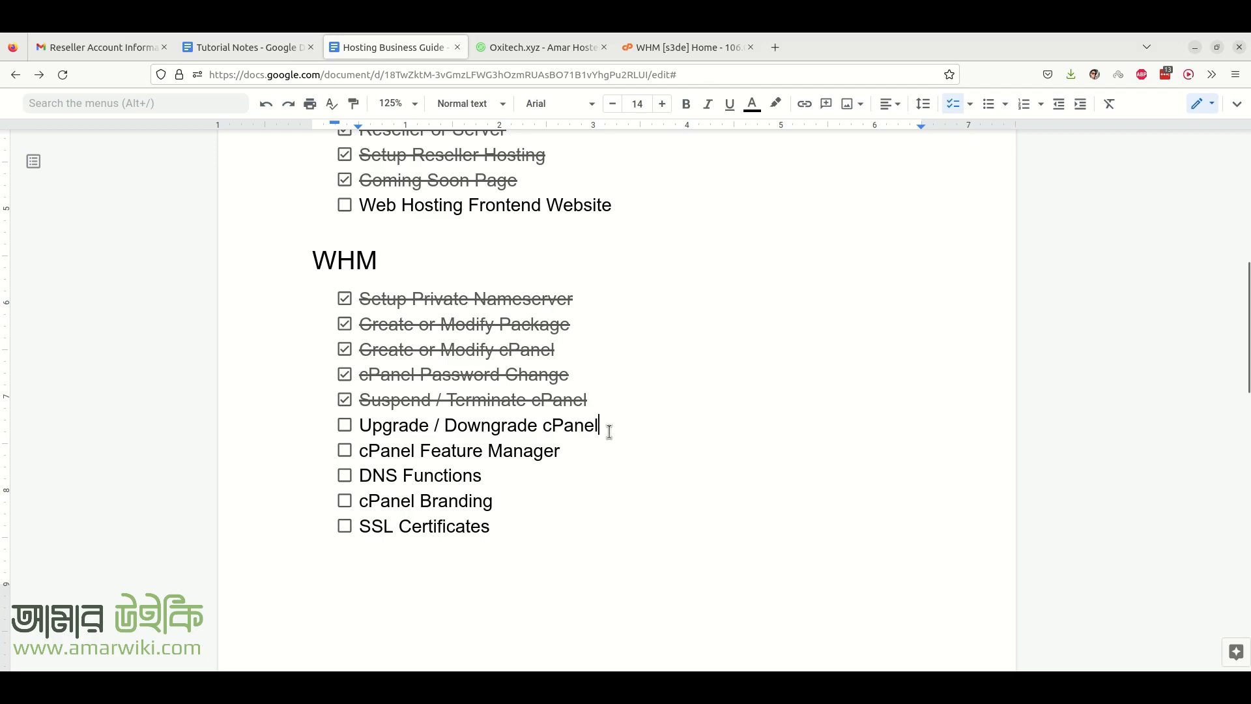
Switch to the WHM session and open the form for adding a hosting package.
click(566, 56)
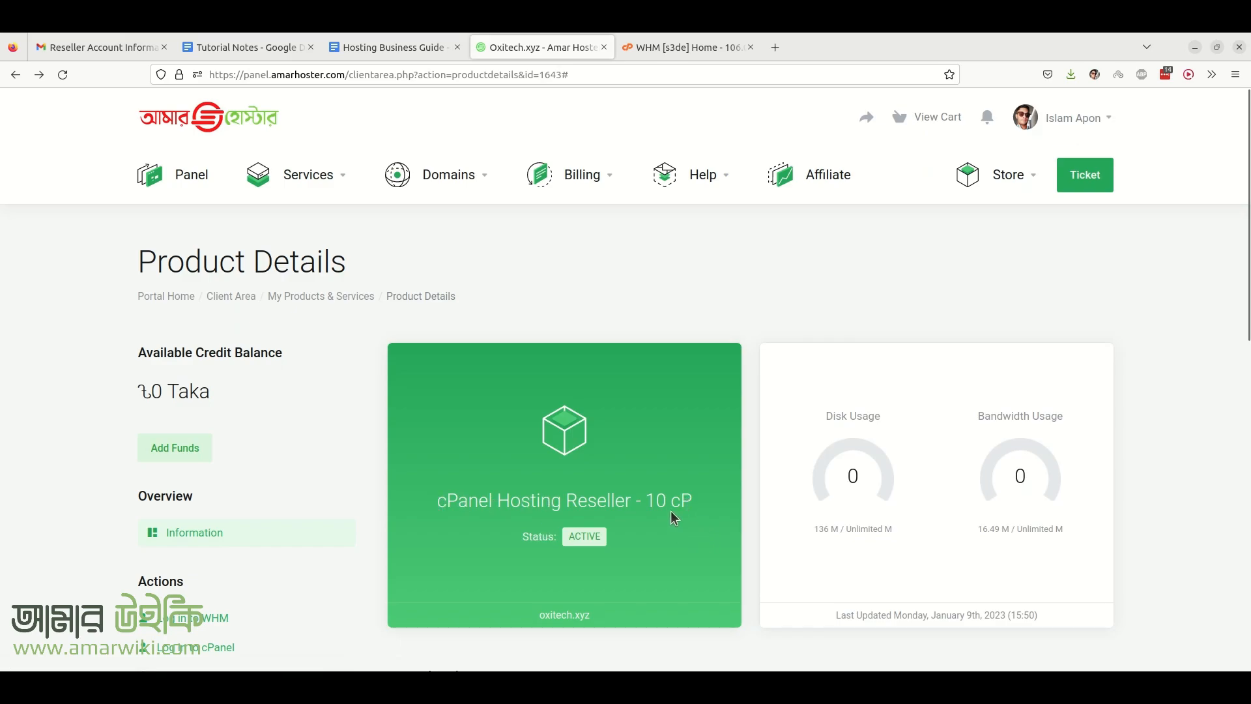
click(693, 47)
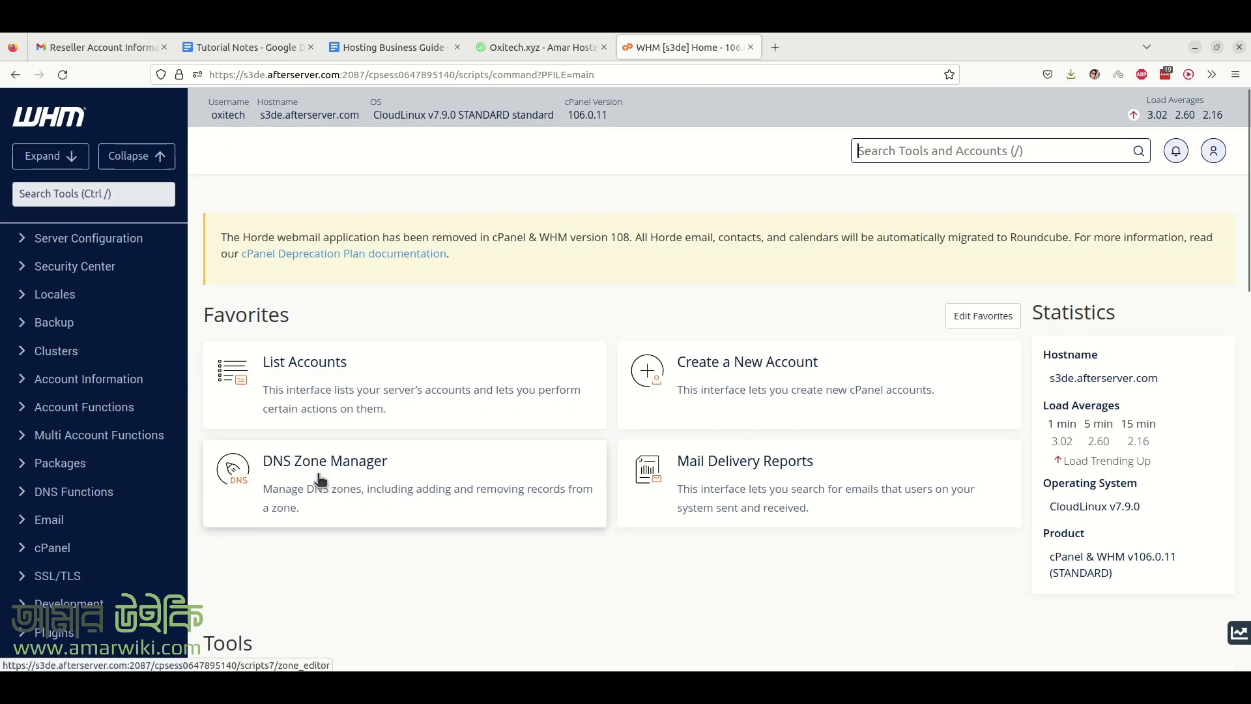
key(slash)
click(91, 463)
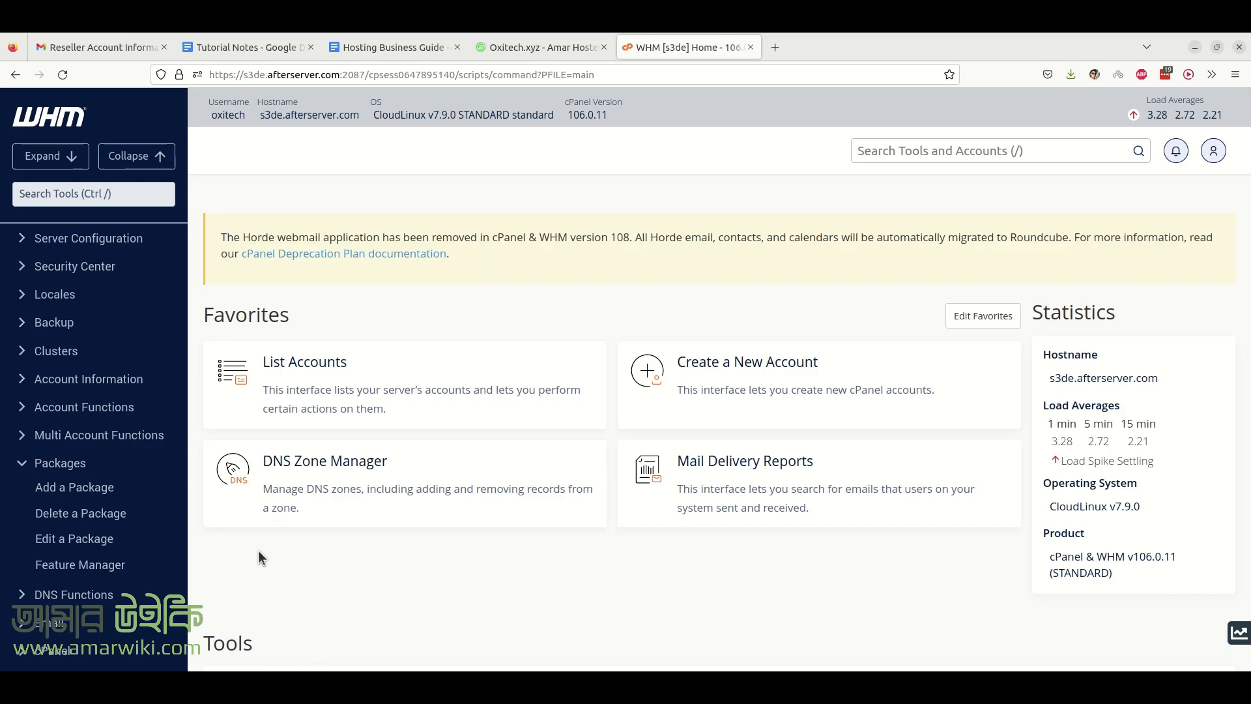
click(79, 487)
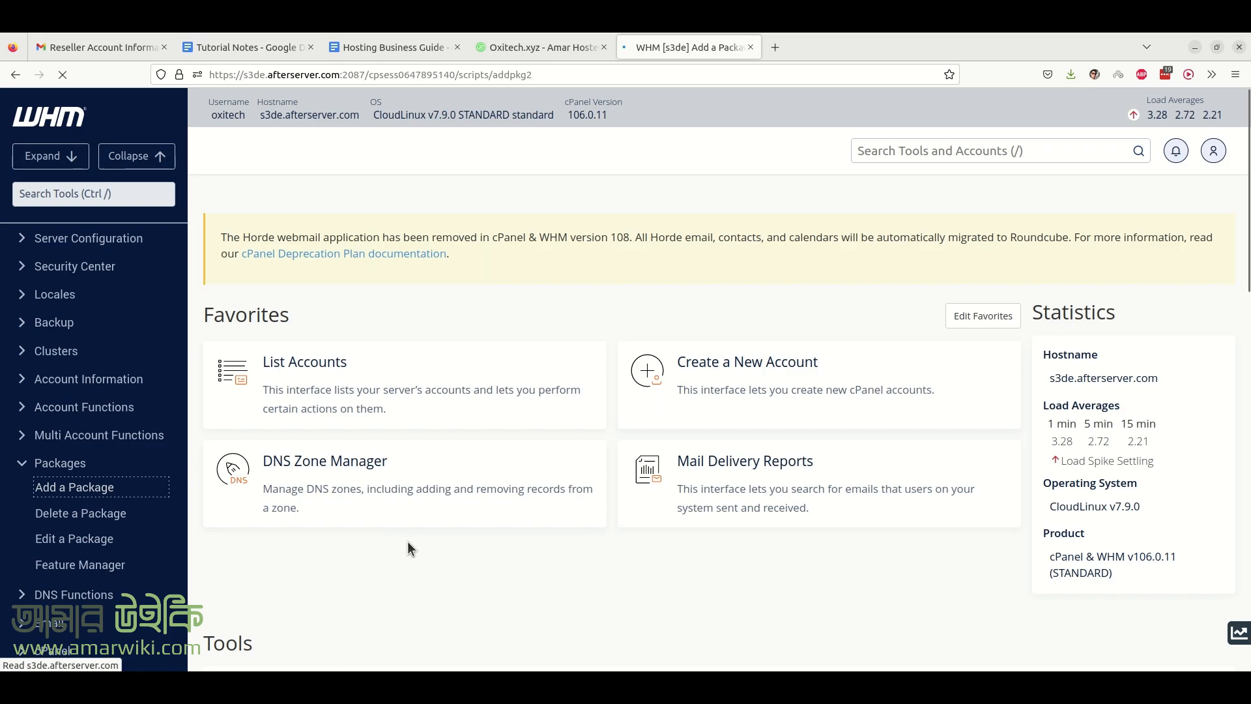
Name the new package Grow and limit its disk space quota to 10240 MB.
click(423, 311)
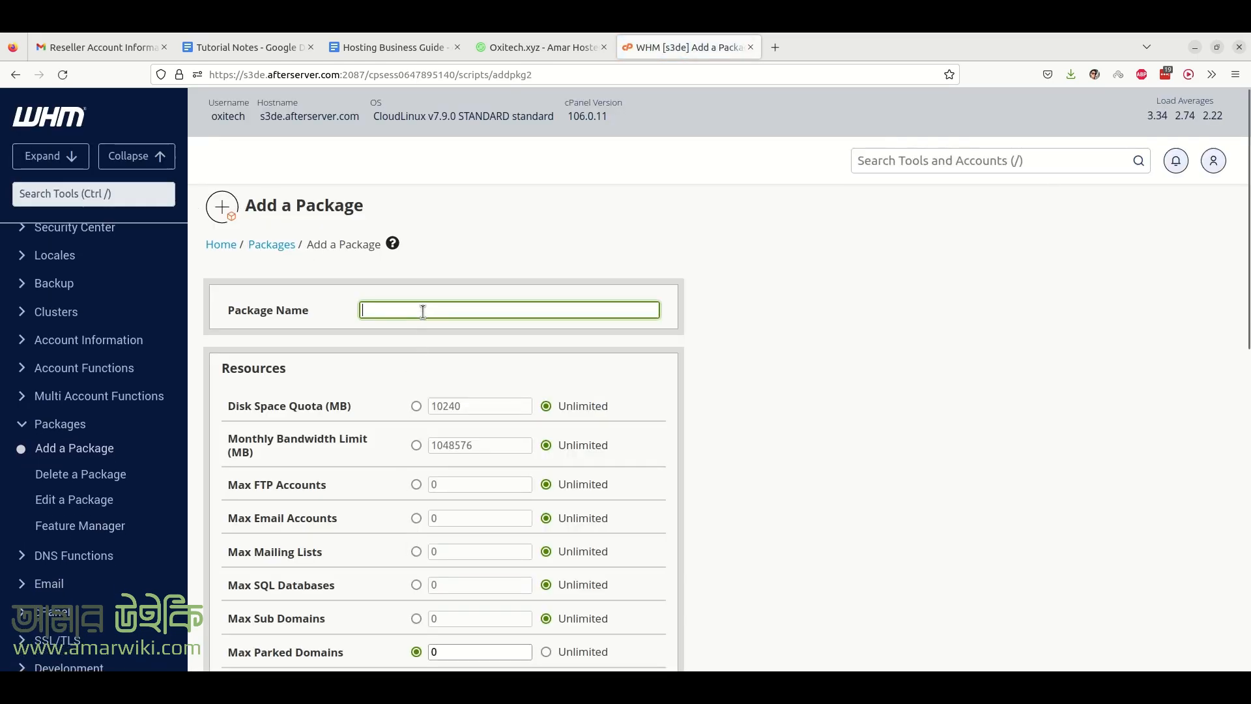
text(Grow)
click(441, 268)
scroll(500, 376, down, 2)
scroll(500, 376, down, 1)
click(417, 316)
click(479, 315)
double_click(445, 316)
click(464, 290)
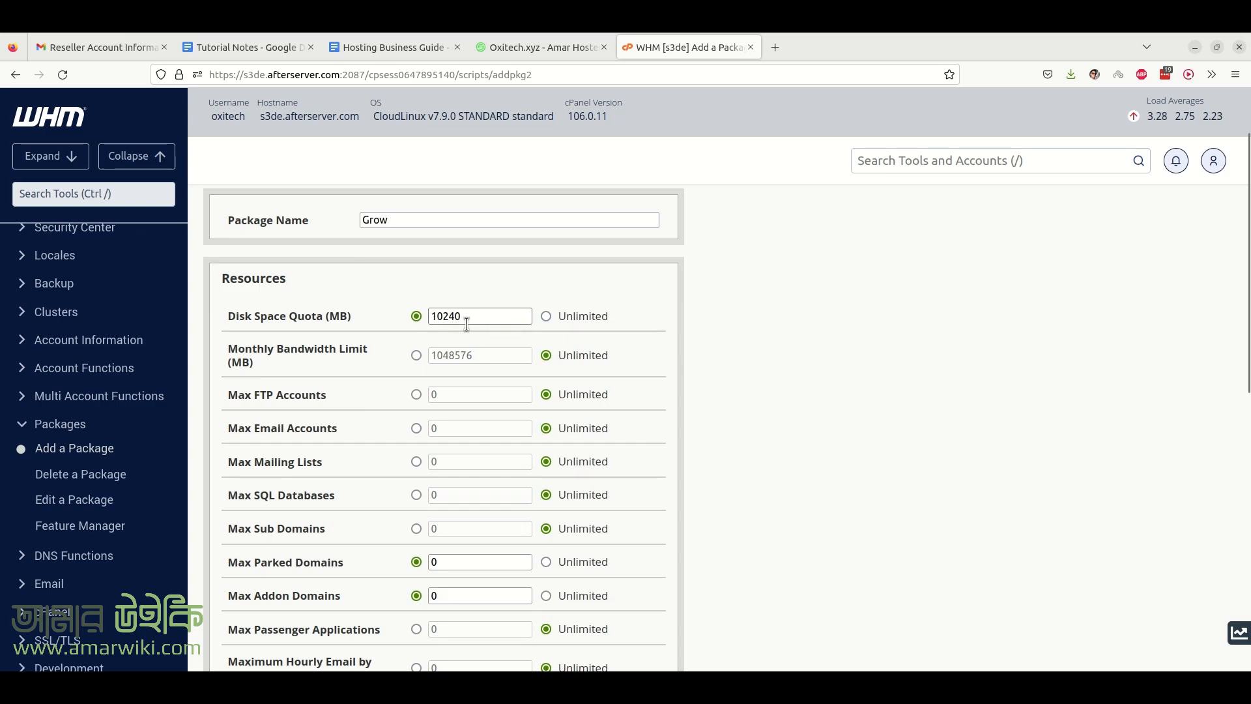
drag(480, 317, 437, 297)
click(463, 277)
Limit the package's monthly bandwidth to 102400 MB.
click(417, 355)
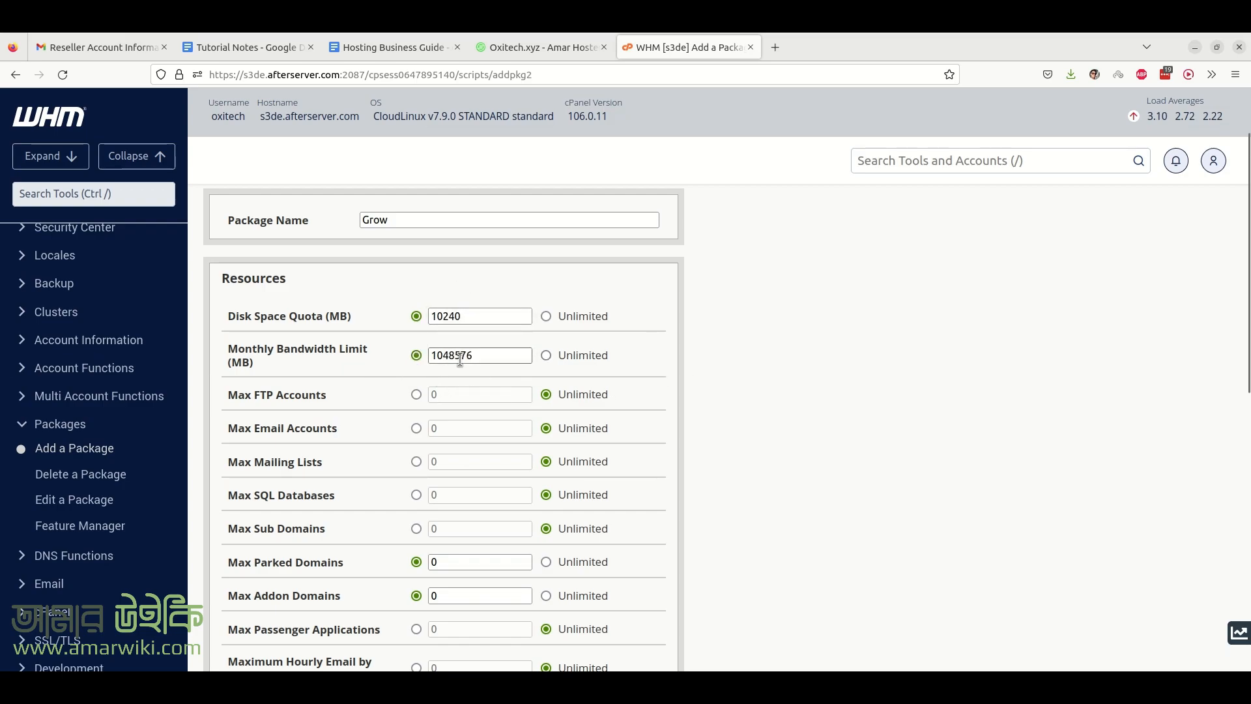
drag(475, 316, 431, 317)
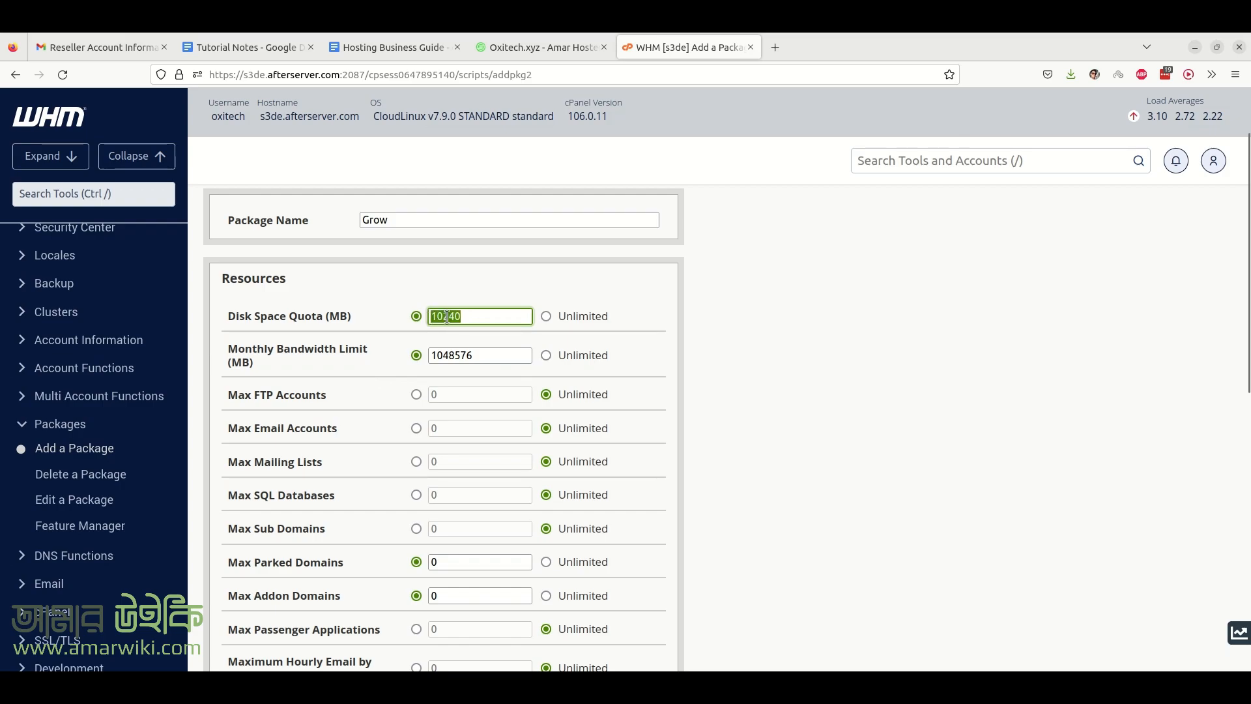
double_click(487, 356)
text(102400)
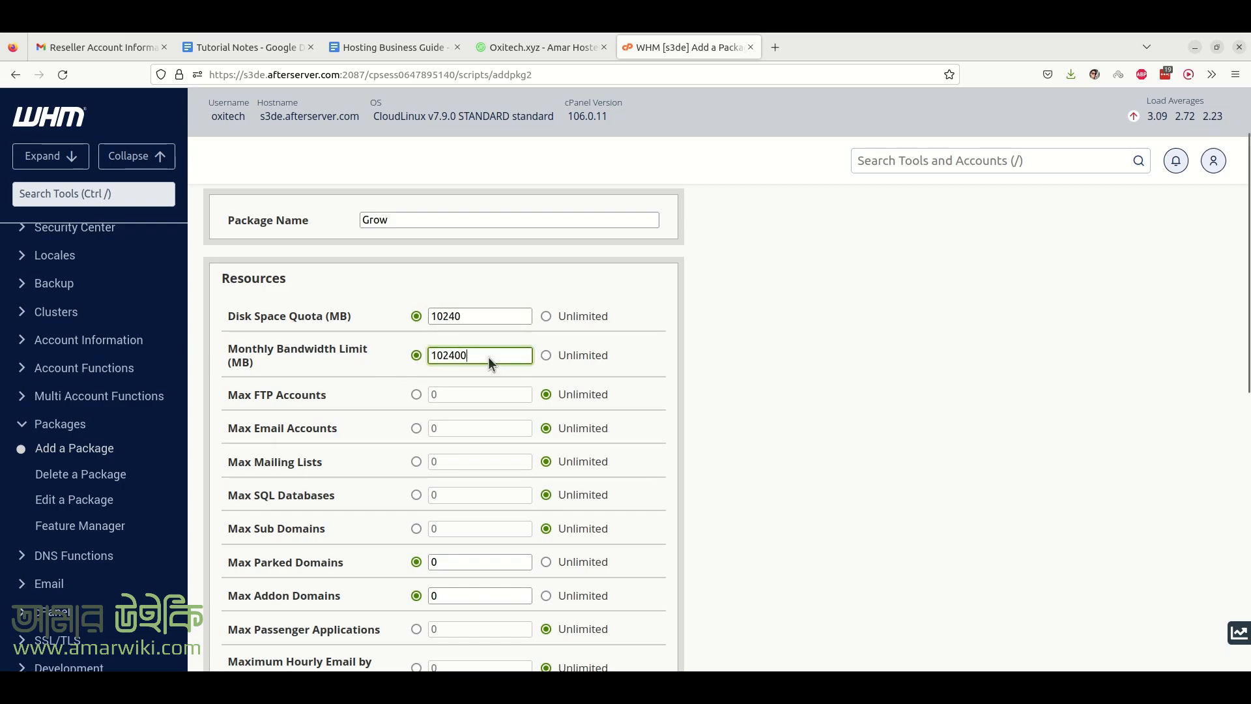
click(713, 391)
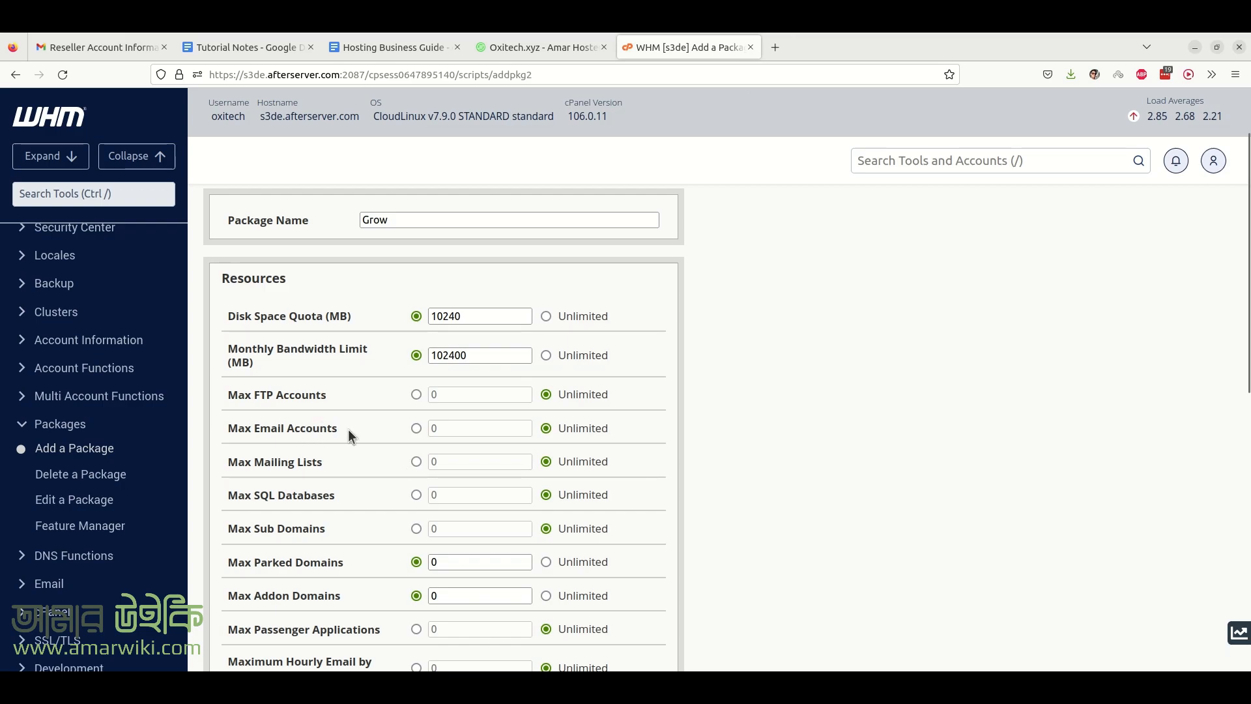
Limit hourly email relayed by domain to 60 and the maximum percentage of failed or deferred messages to 30.
scroll(362, 432, down, 2)
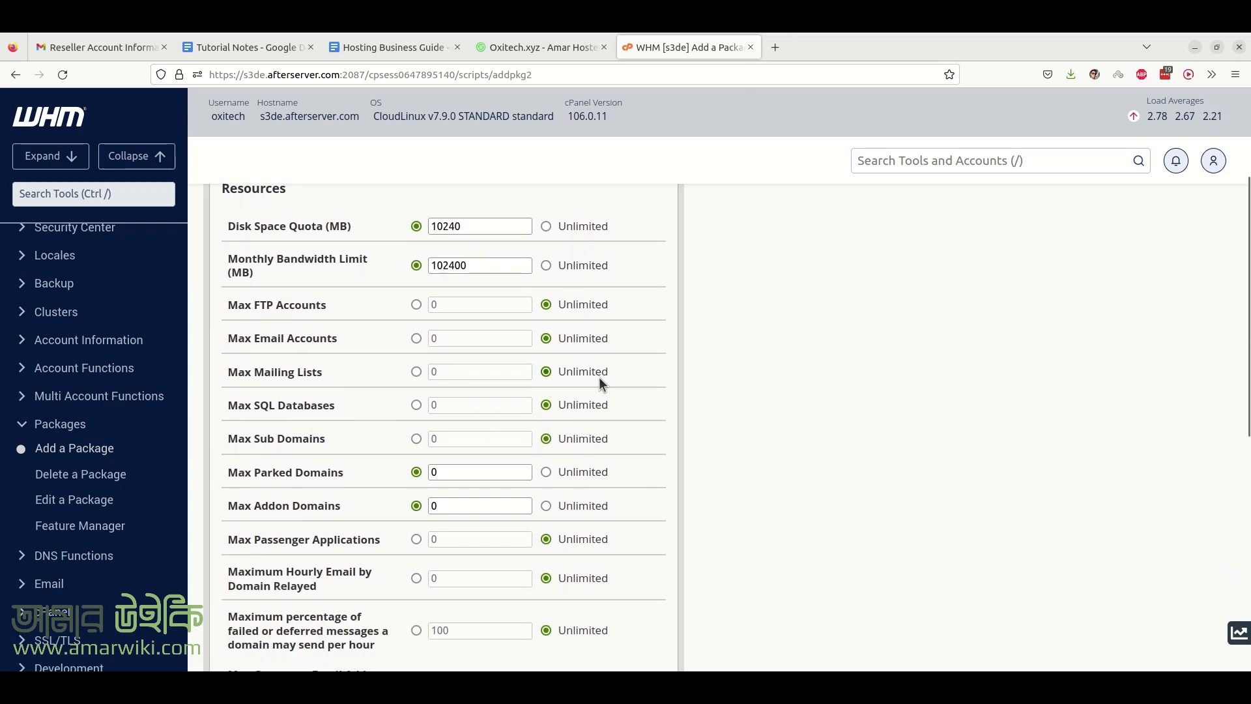
scroll(647, 384, up, 4)
scroll(609, 410, down, 4)
scroll(584, 427, down, 2)
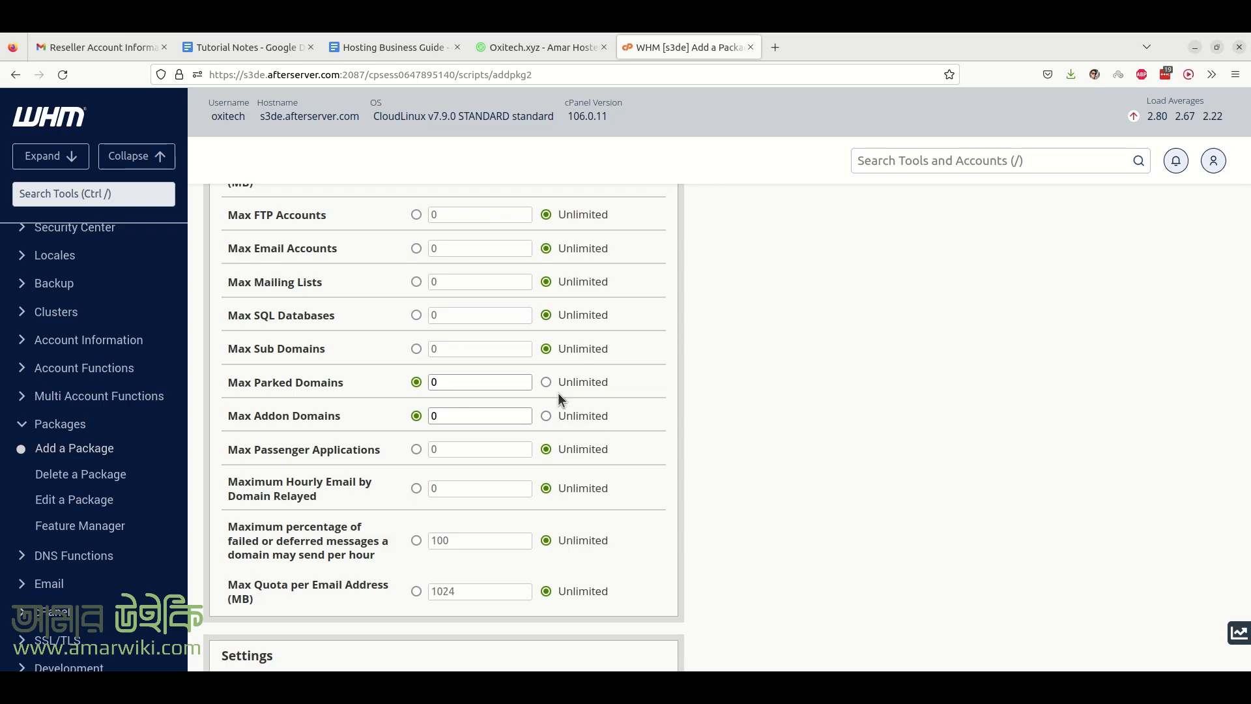
scroll(580, 374, up, 2)
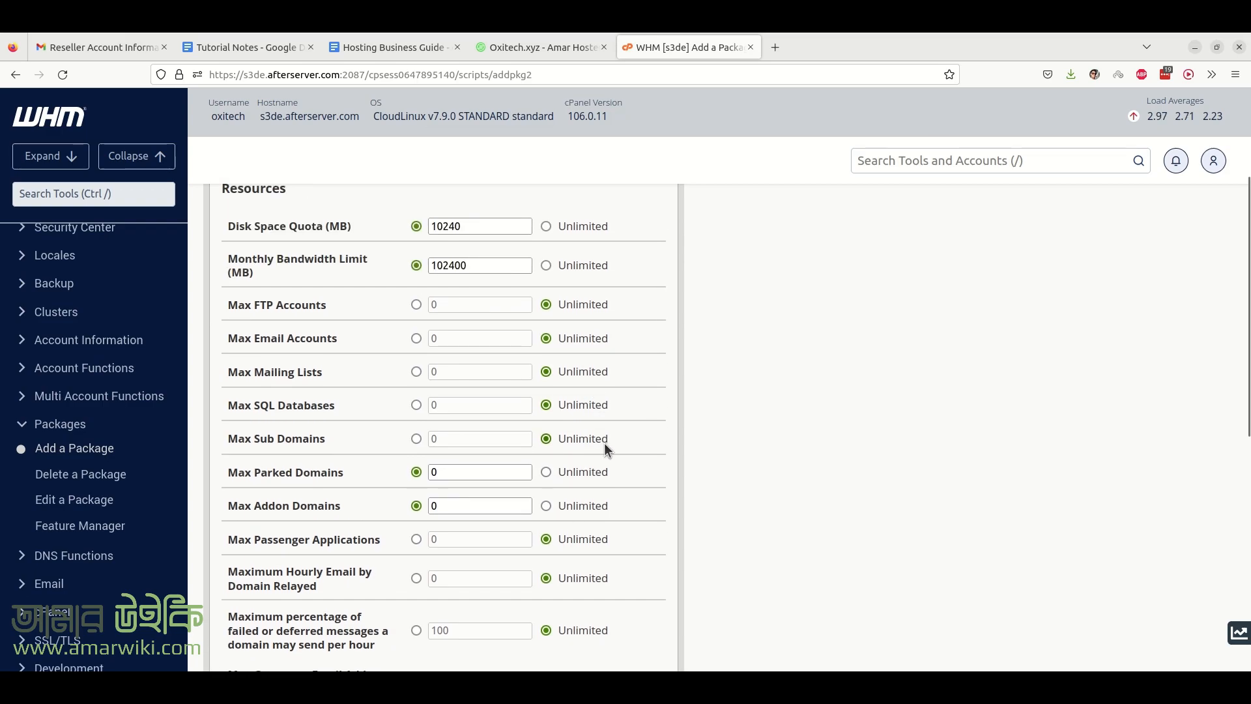
scroll(604, 443, down, 5)
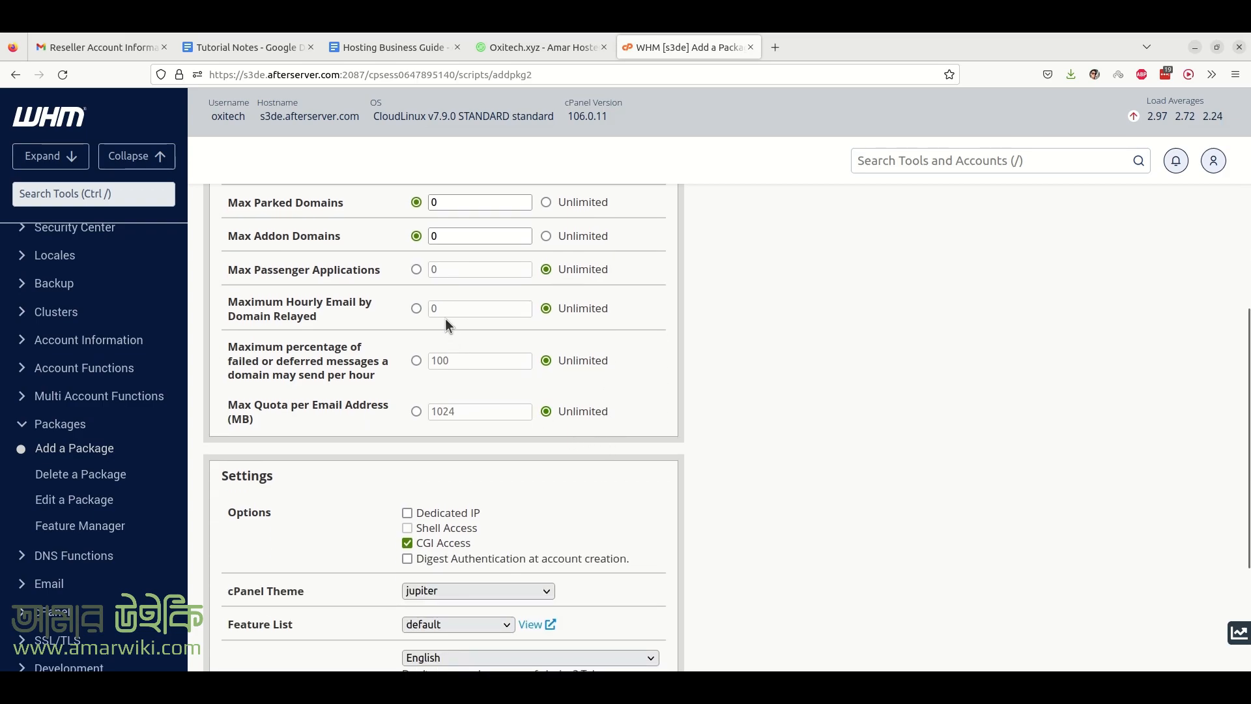
click(416, 309)
click(416, 362)
double_click(458, 311)
text(60)
double_click(460, 361)
text(30)
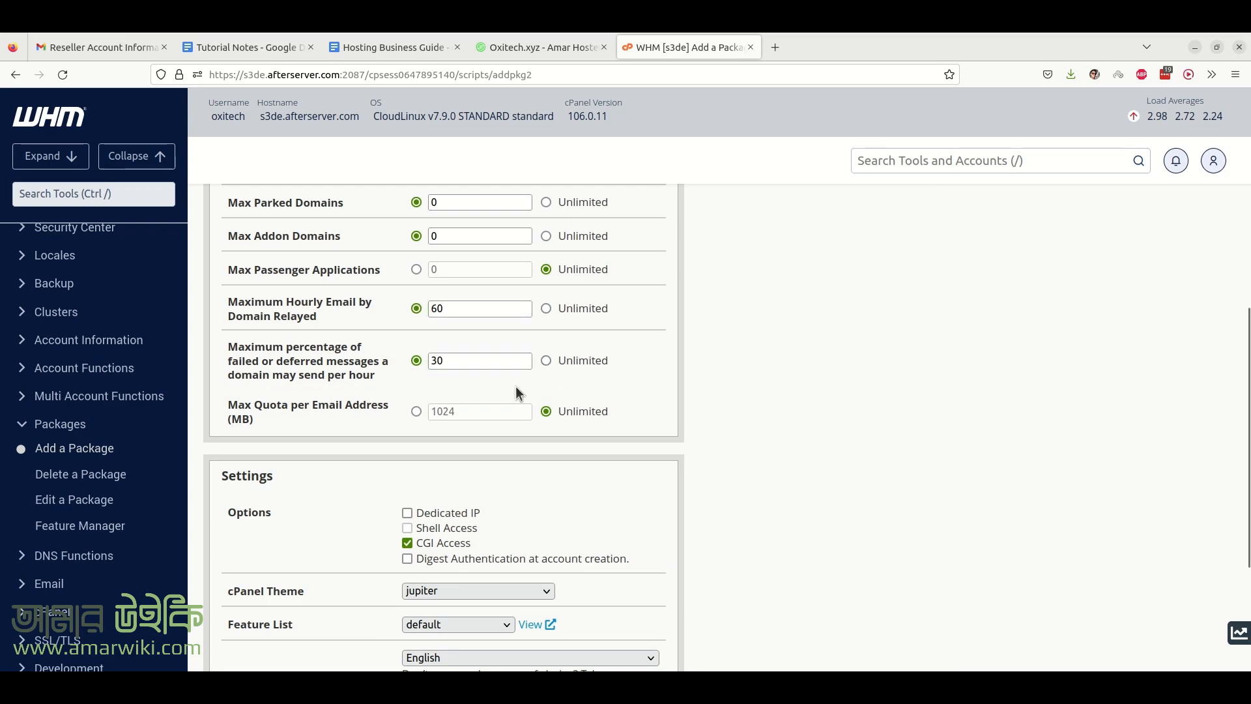
drag(228, 346, 355, 345)
click(462, 335)
Enable Digest Authentication at account creation with the paper_lantern (deprecated) cPanel theme, and add the package.
scroll(774, 422, up, 6)
scroll(773, 420, down, 8)
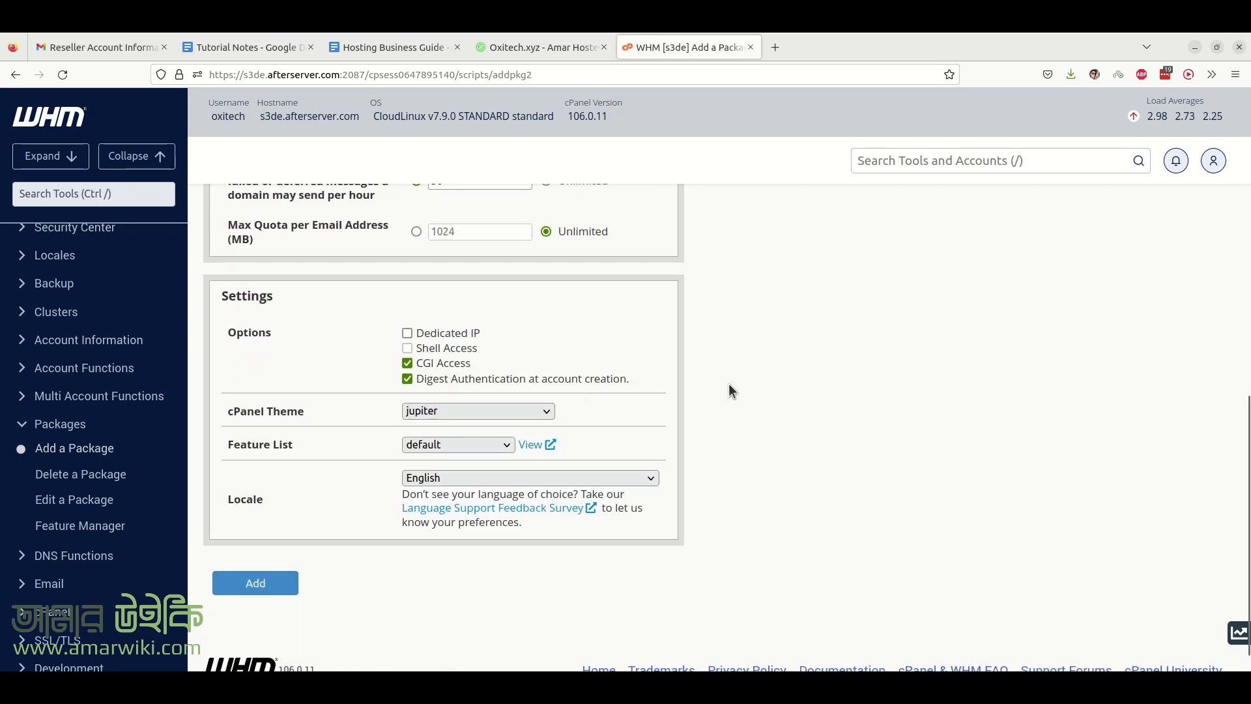
click(511, 411)
click(478, 444)
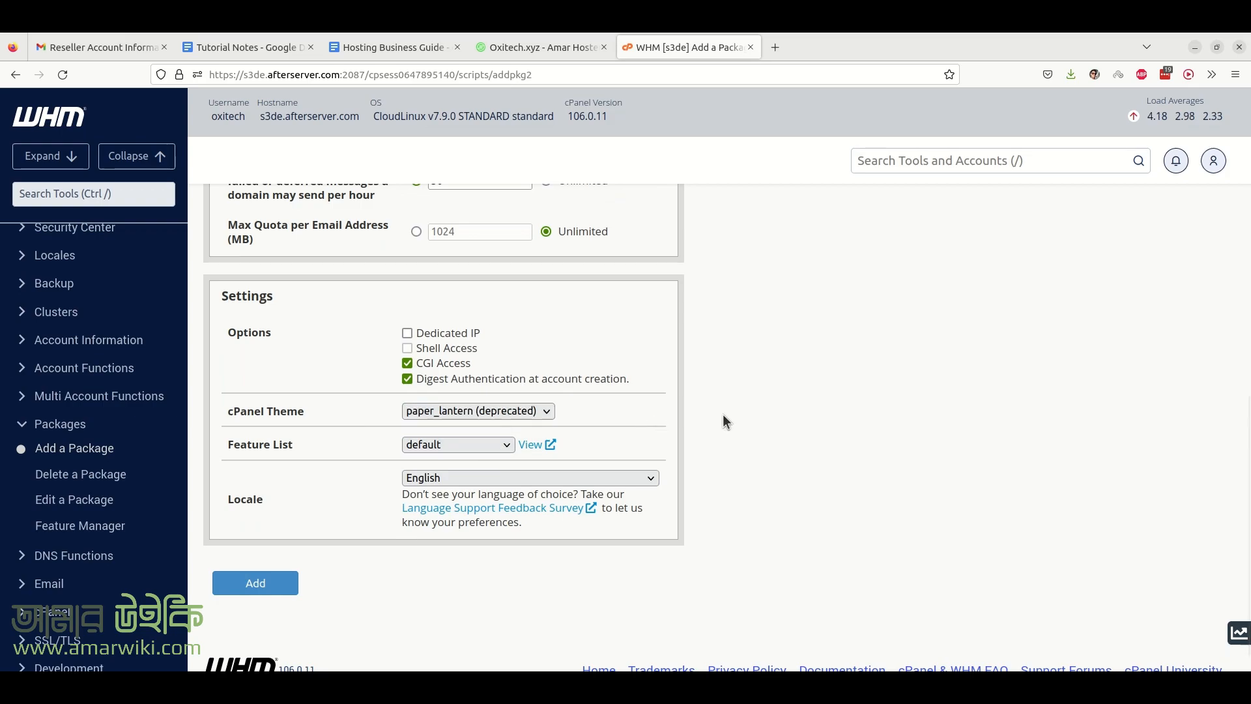
click(284, 585)
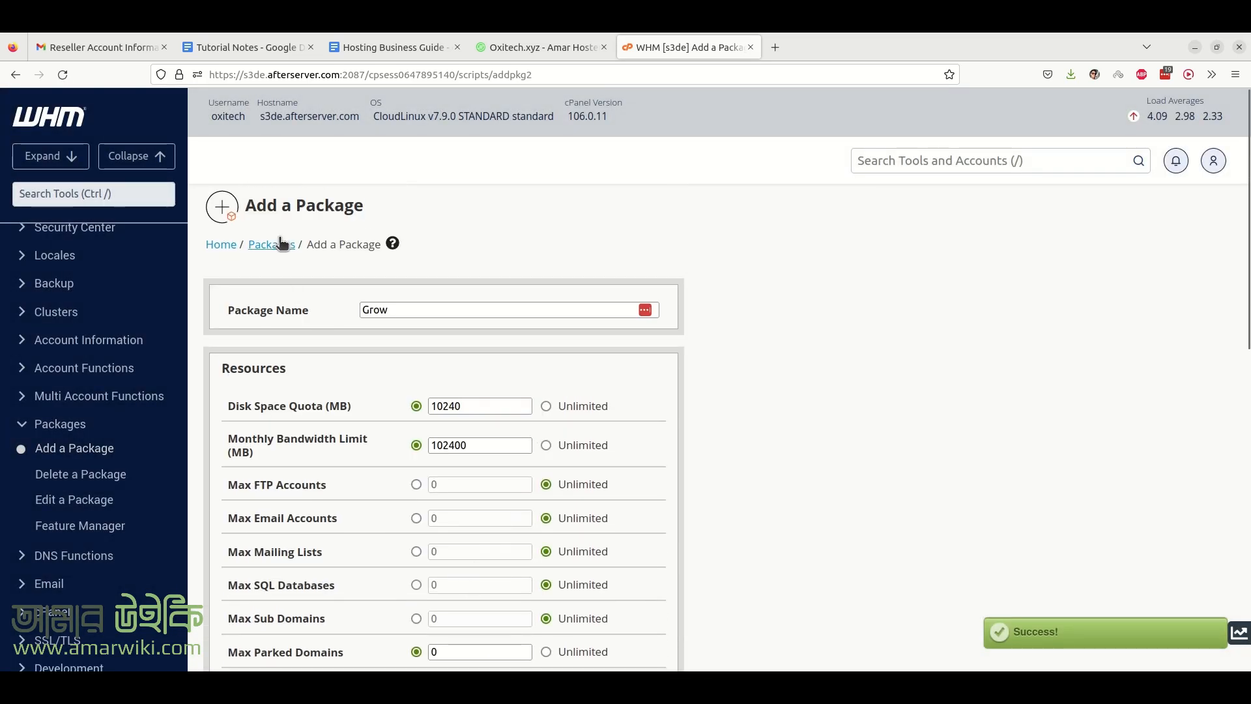
Open the list of hosting accounts from the WHM home page and check the details of the hostingacademy.org account.
click(253, 246)
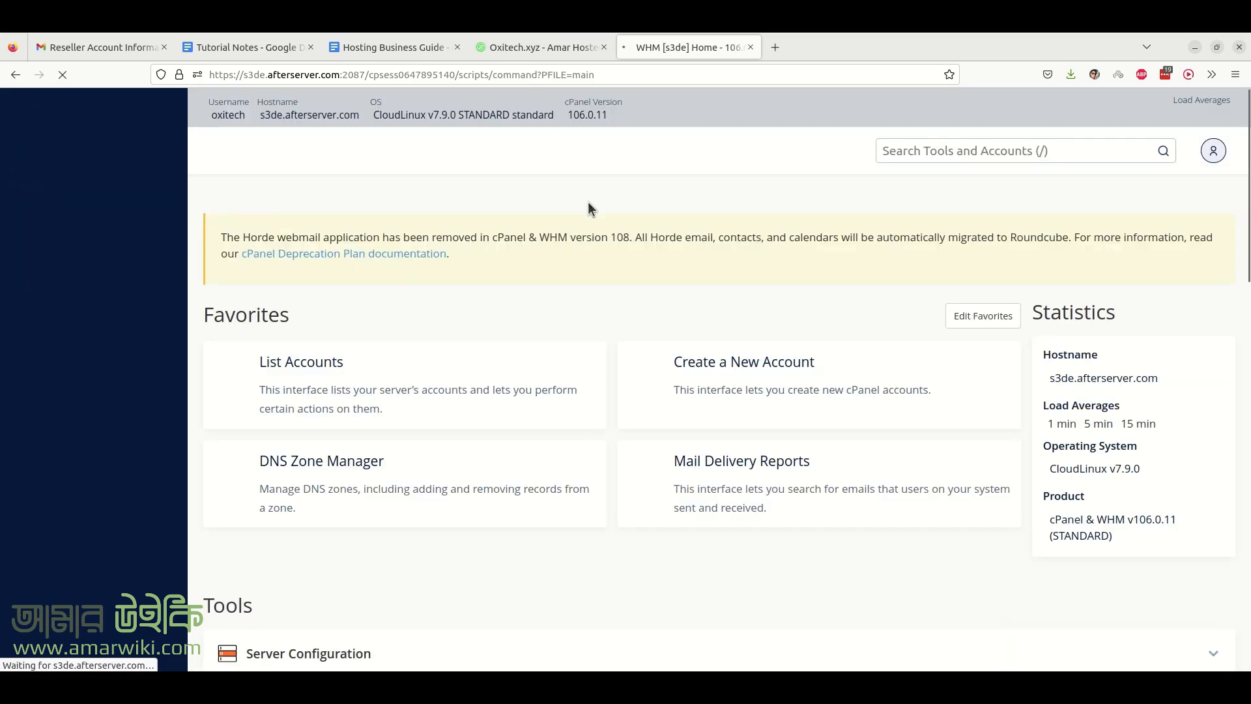
click(443, 362)
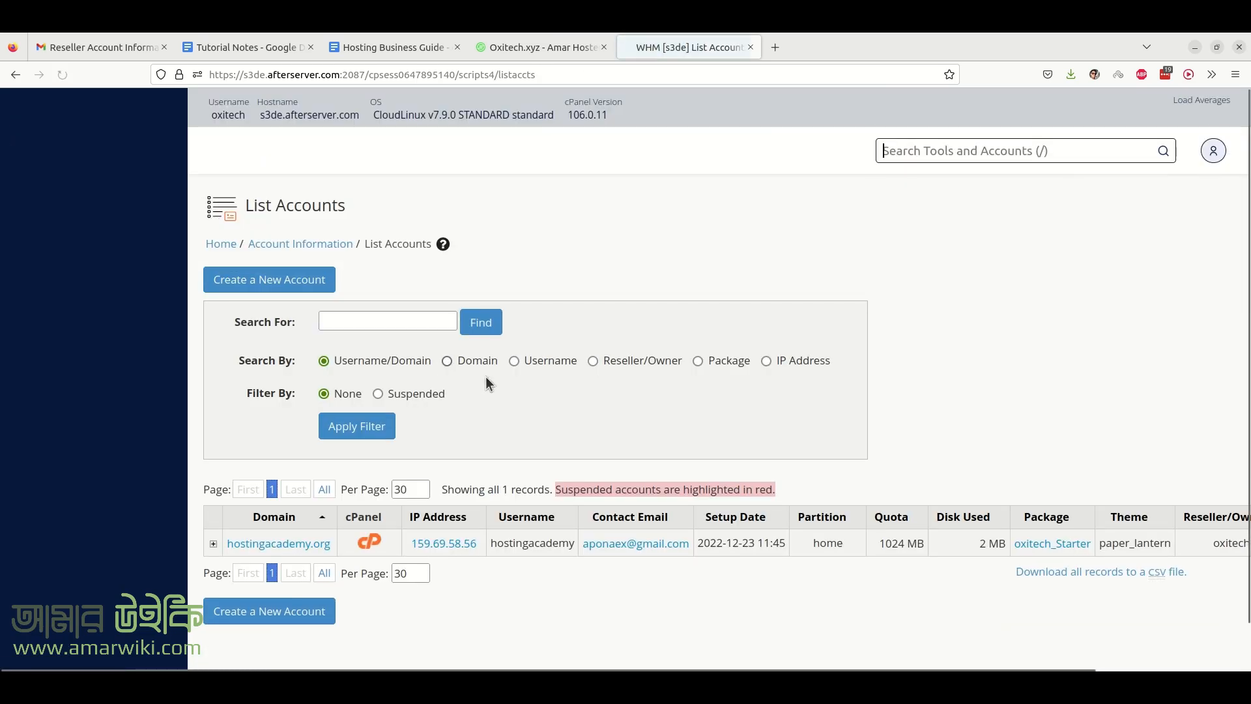
drag(654, 668, 834, 653)
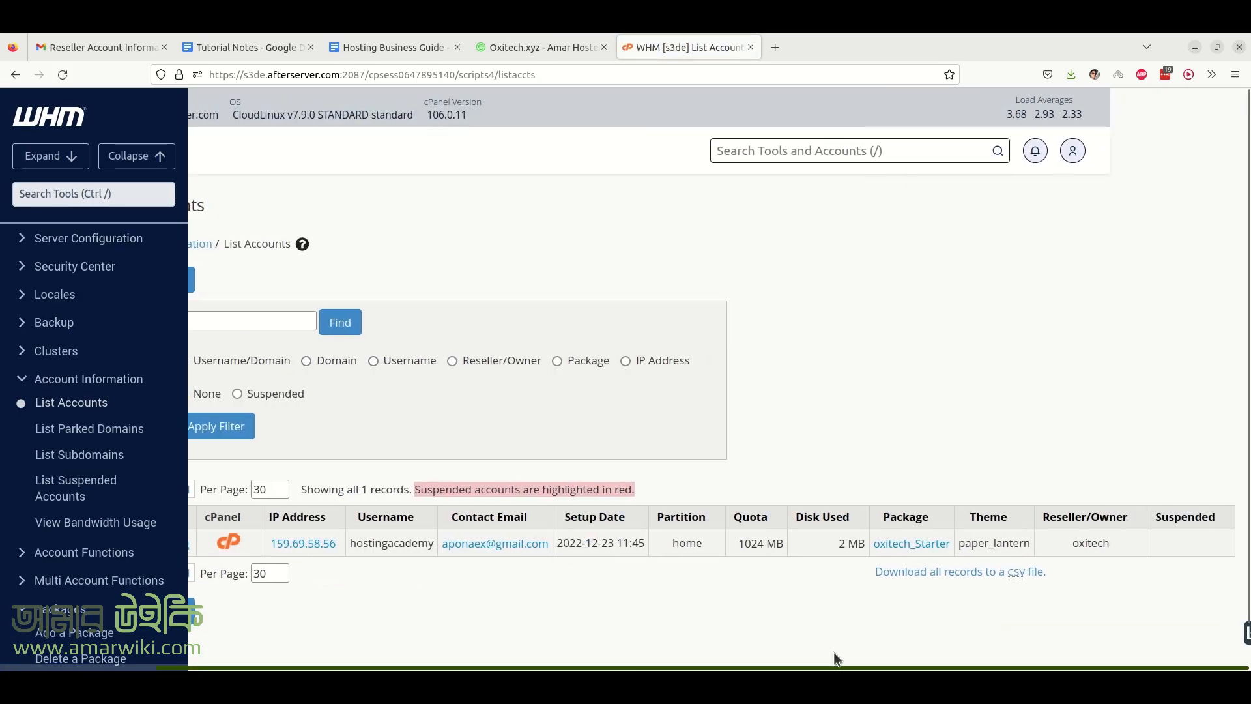
drag(883, 667, 723, 655)
click(869, 392)
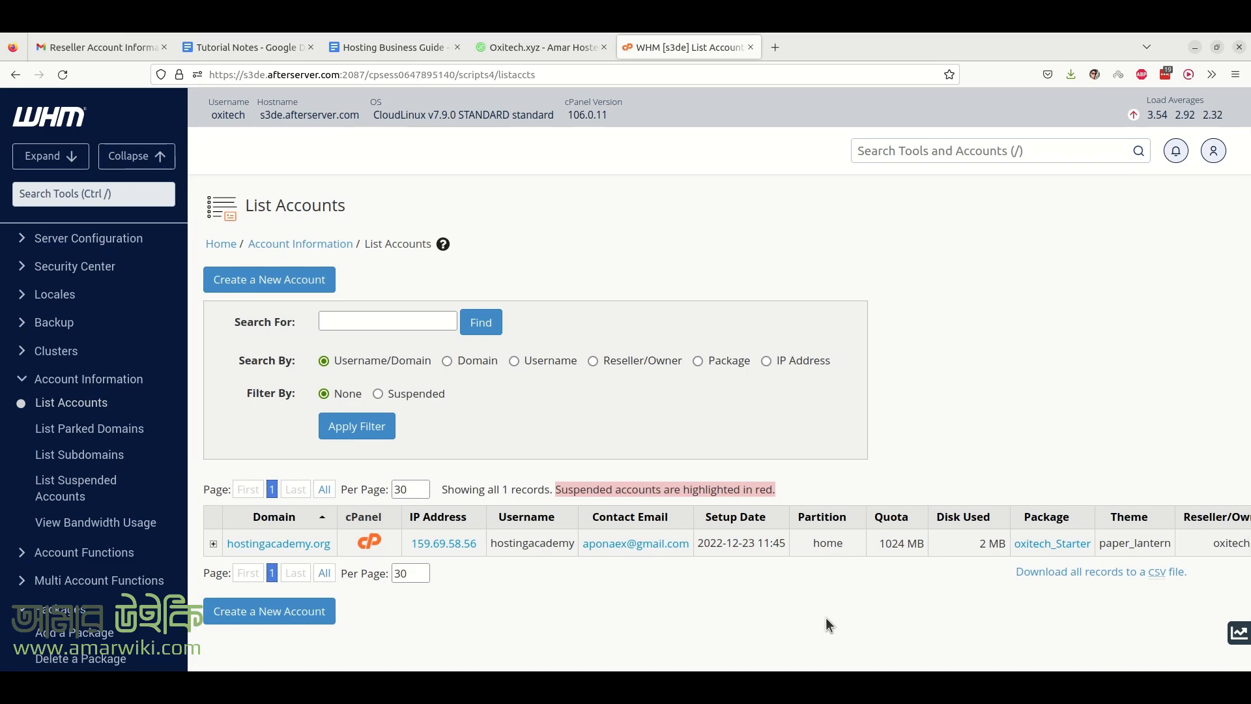
Open the cPanel of hostingacademy.org and examine its disk usage, bandwidth and other limits in the statistics.
click(375, 545)
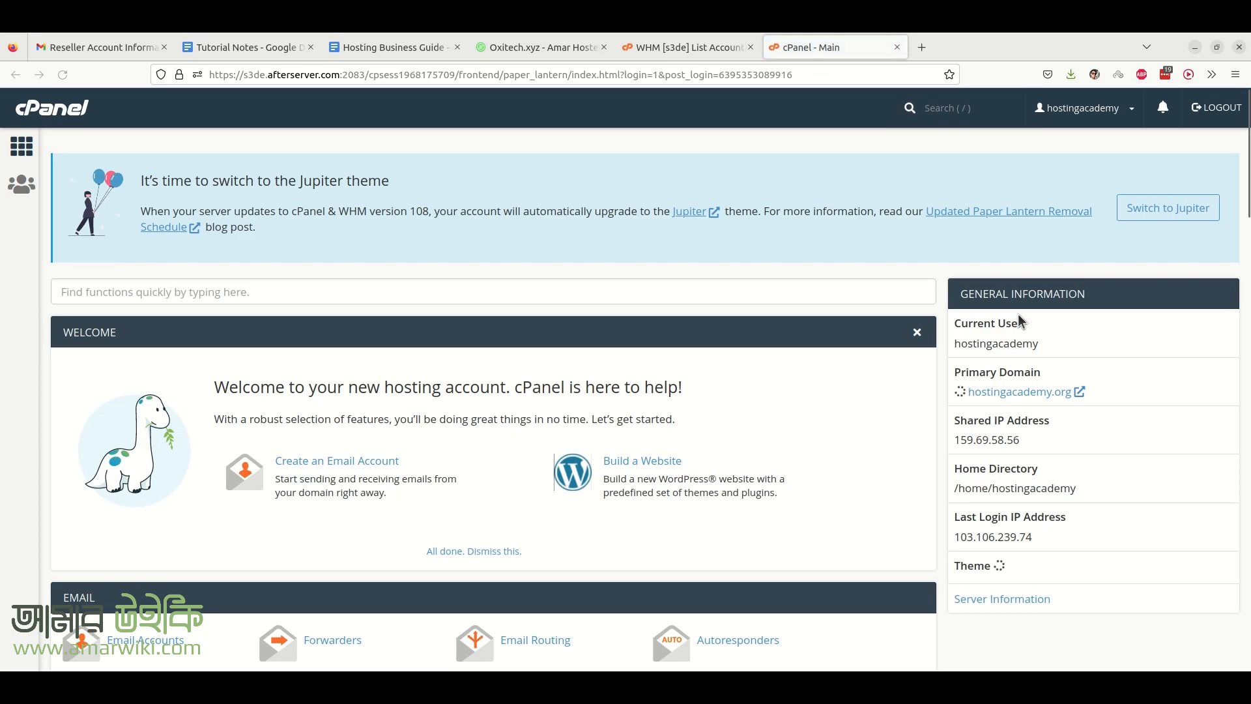
scroll(1115, 342, down, 2)
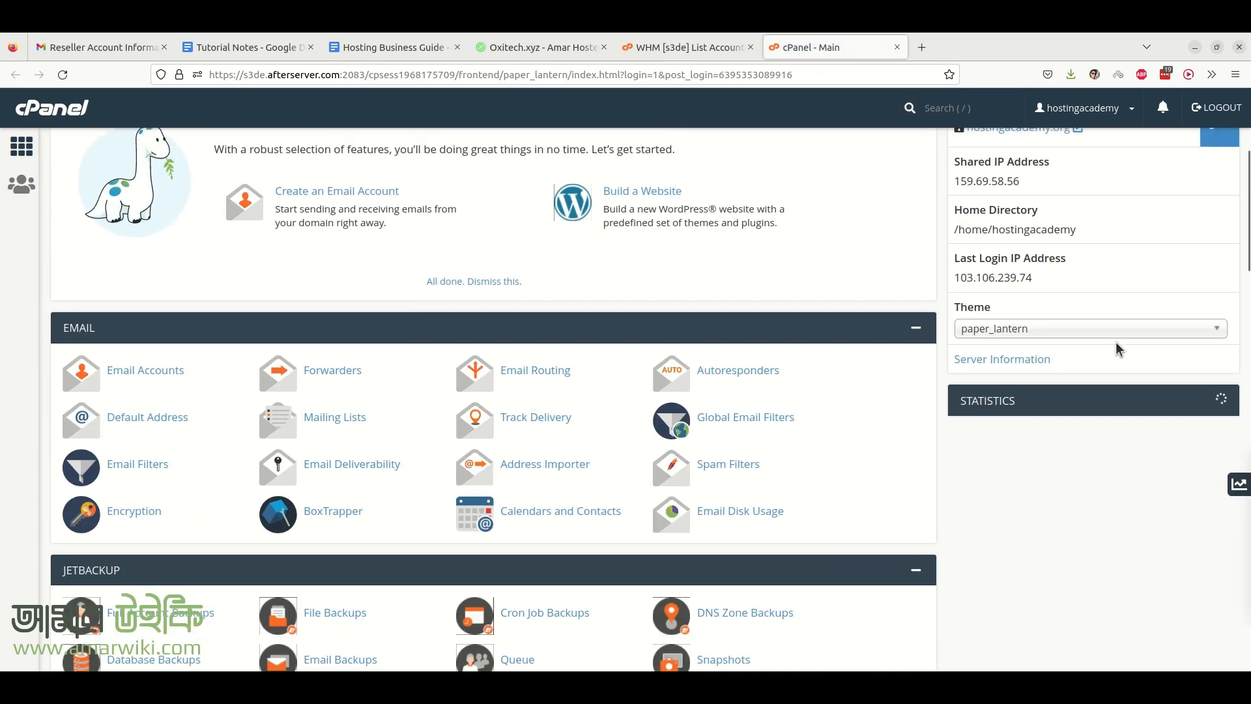
scroll(1015, 427, down, 2)
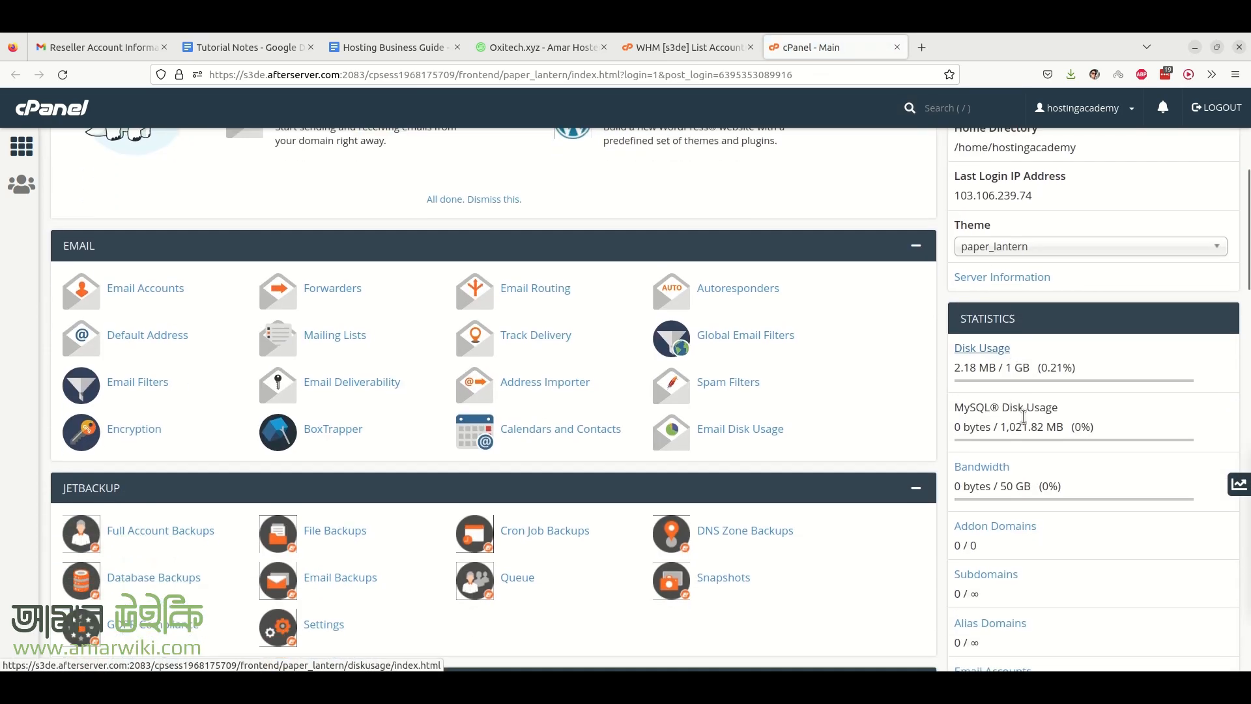
drag(1071, 360, 963, 356)
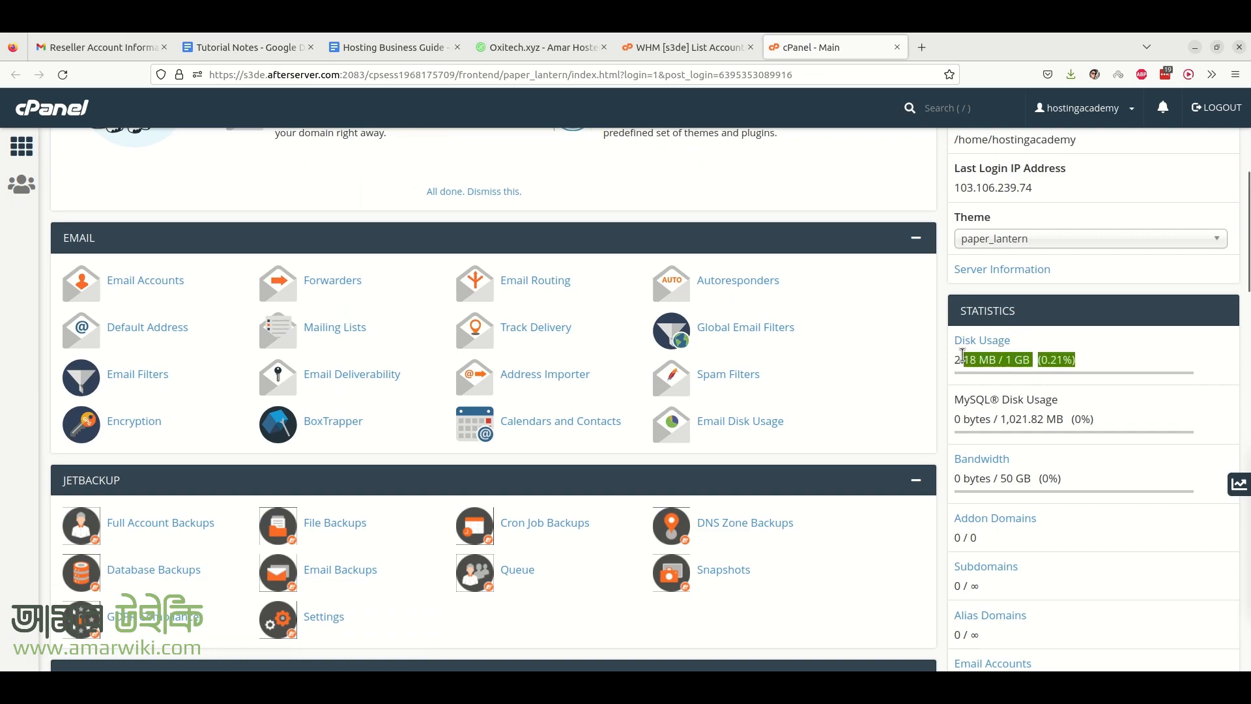
click(1012, 379)
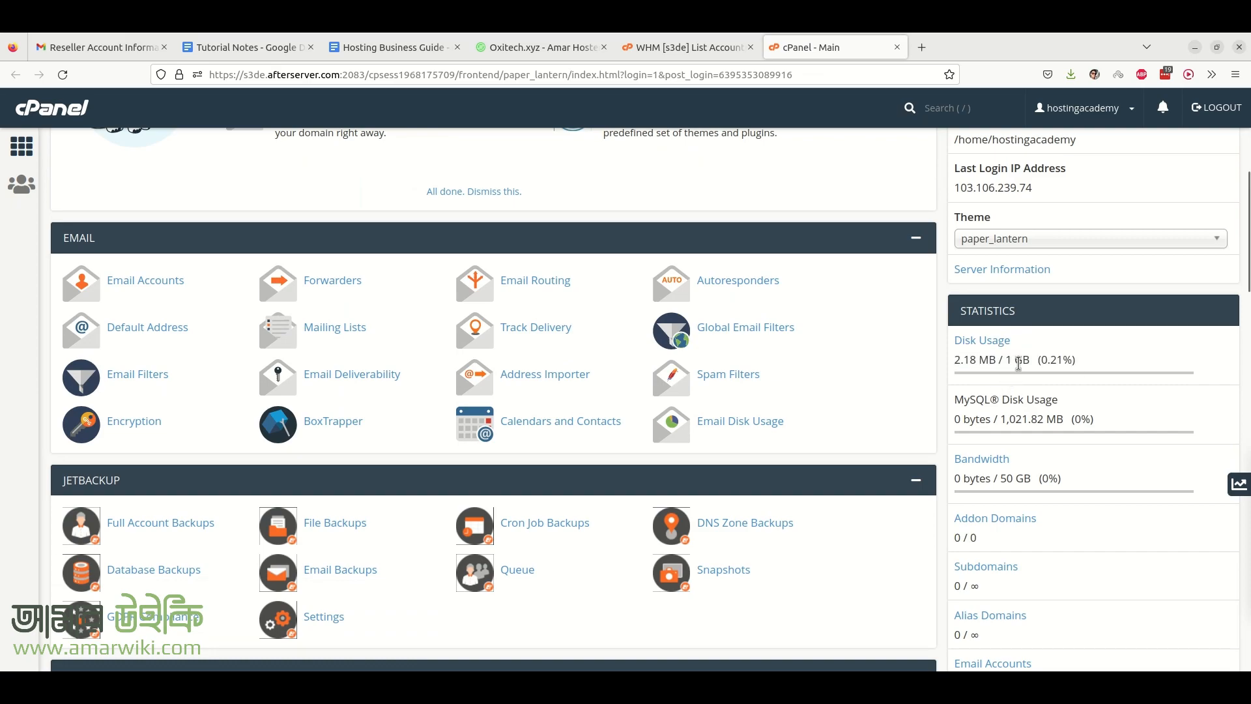
drag(1100, 361, 978, 362)
click(982, 365)
scroll(993, 389, up, 2)
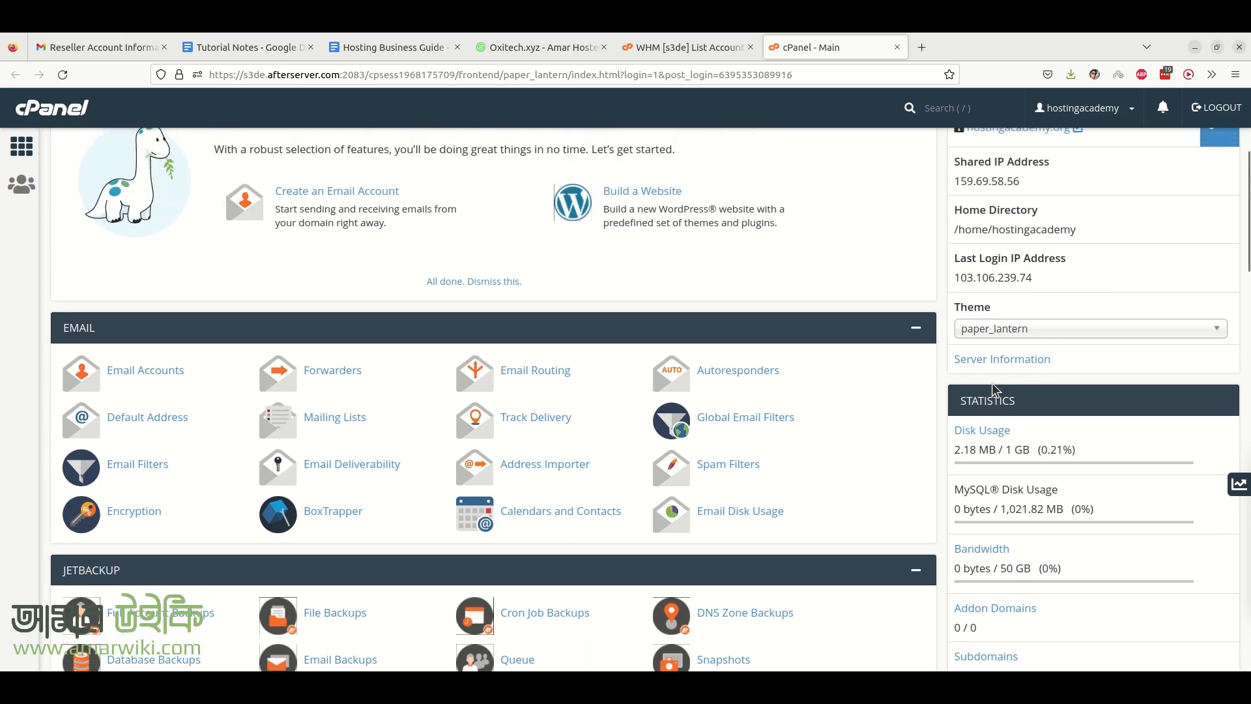
scroll(993, 387, down, 4)
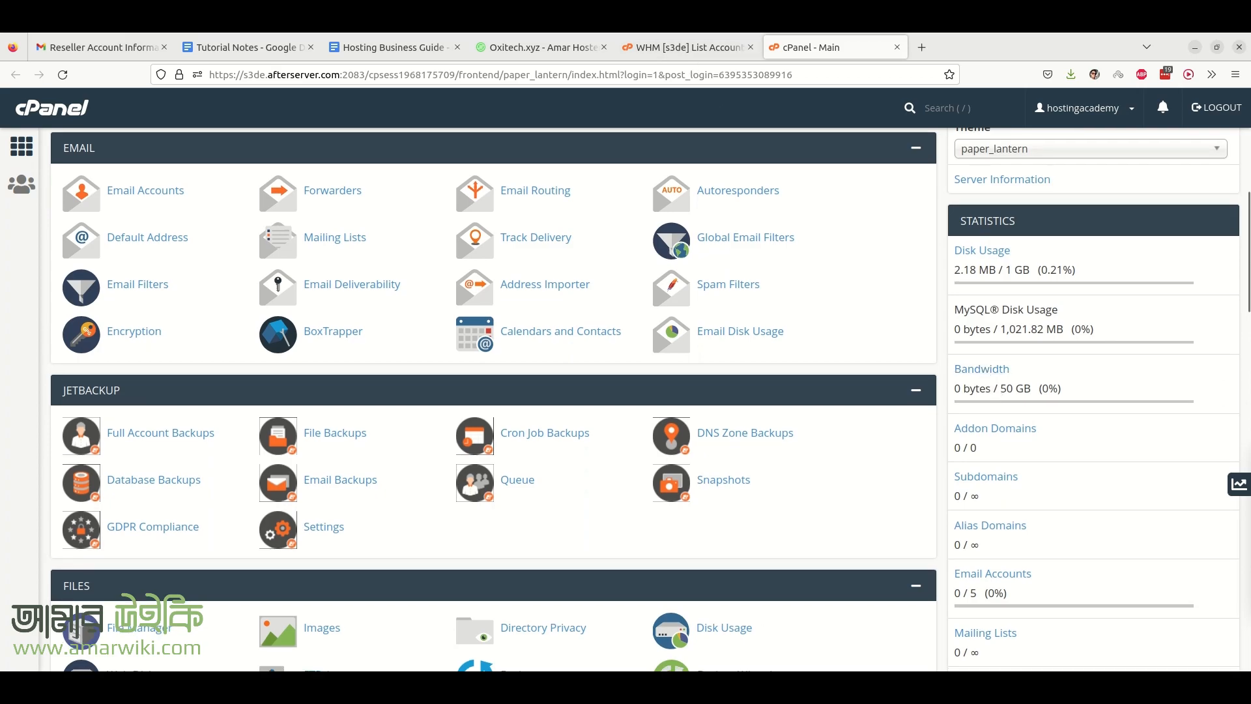
Return to the WHM account list and open the plan change page for the hostingacademy.org account.
click(681, 44)
click(853, 47)
click(681, 47)
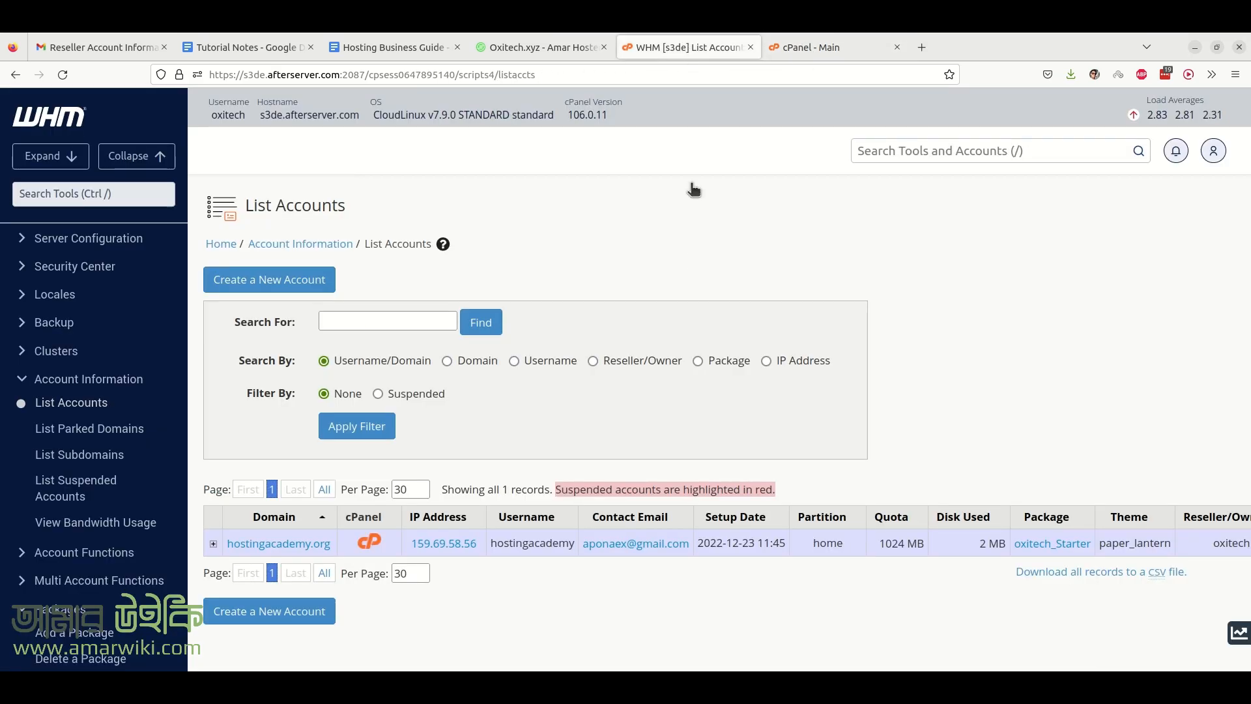
click(213, 544)
scroll(650, 413, down, 1)
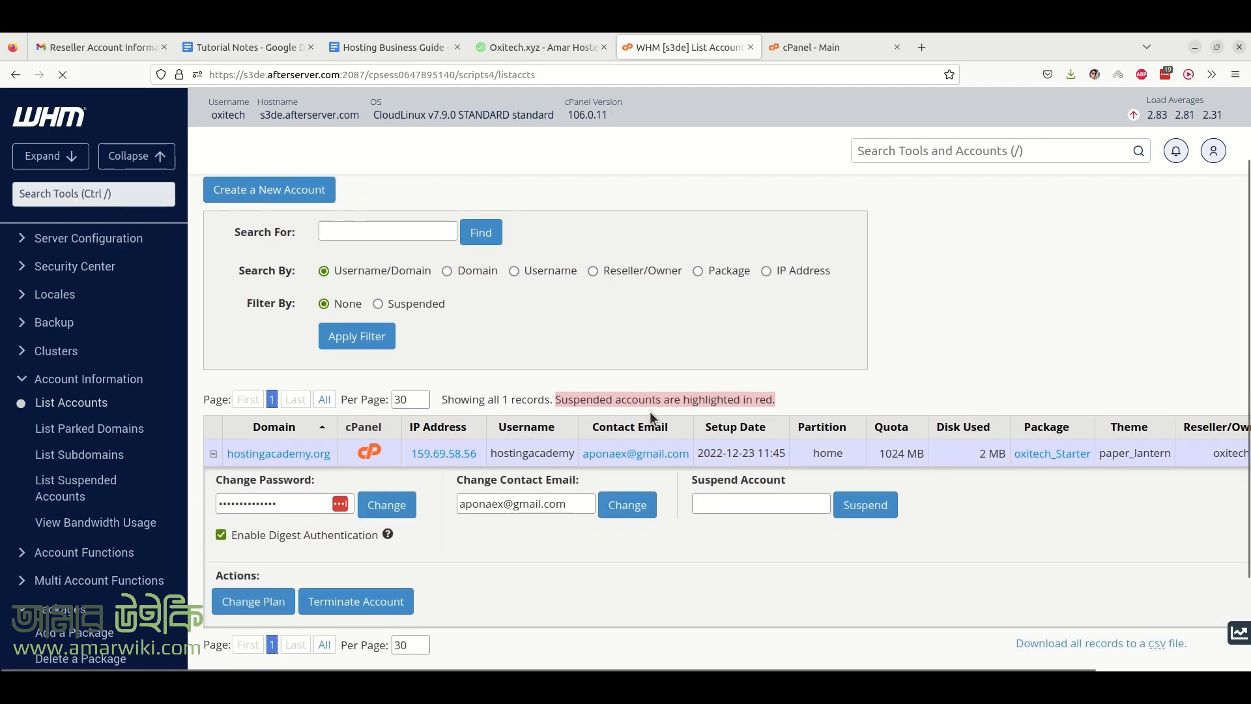
scroll(490, 478, down, 1)
click(270, 515)
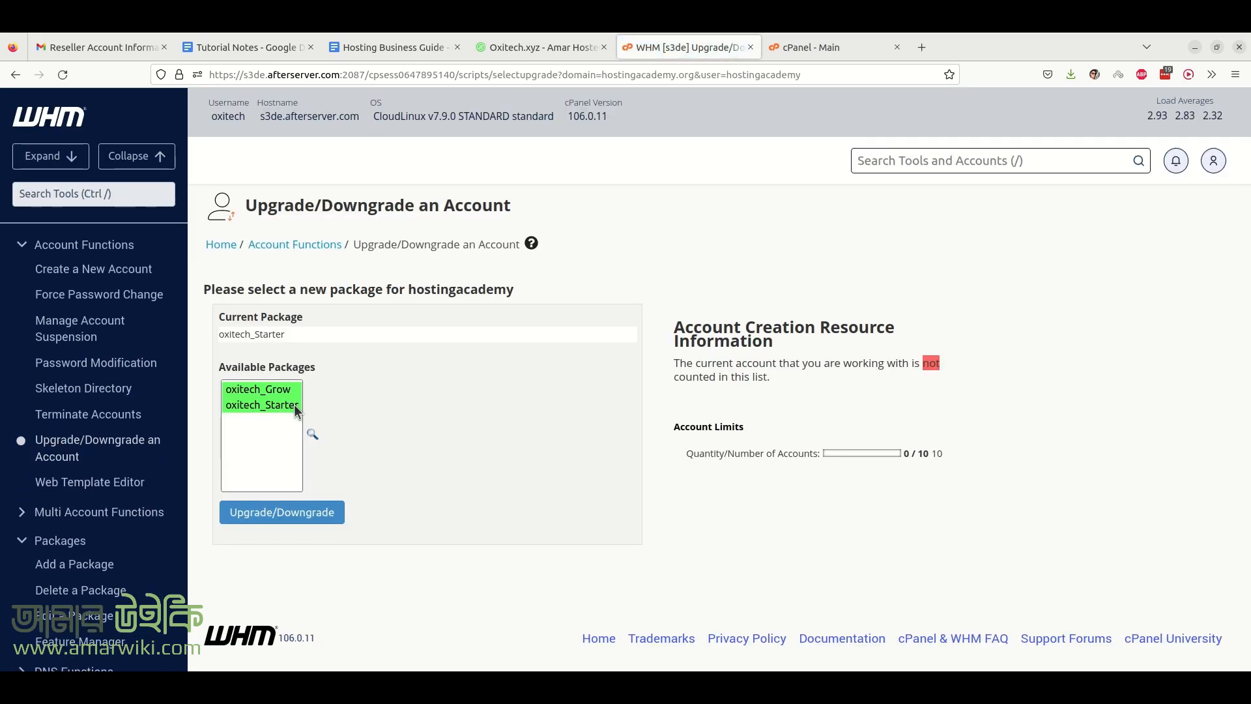
Review the account's current limits in cPanel, and upgrade the hostingacademy account to the oxitech_Grow package in WHM.
click(818, 52)
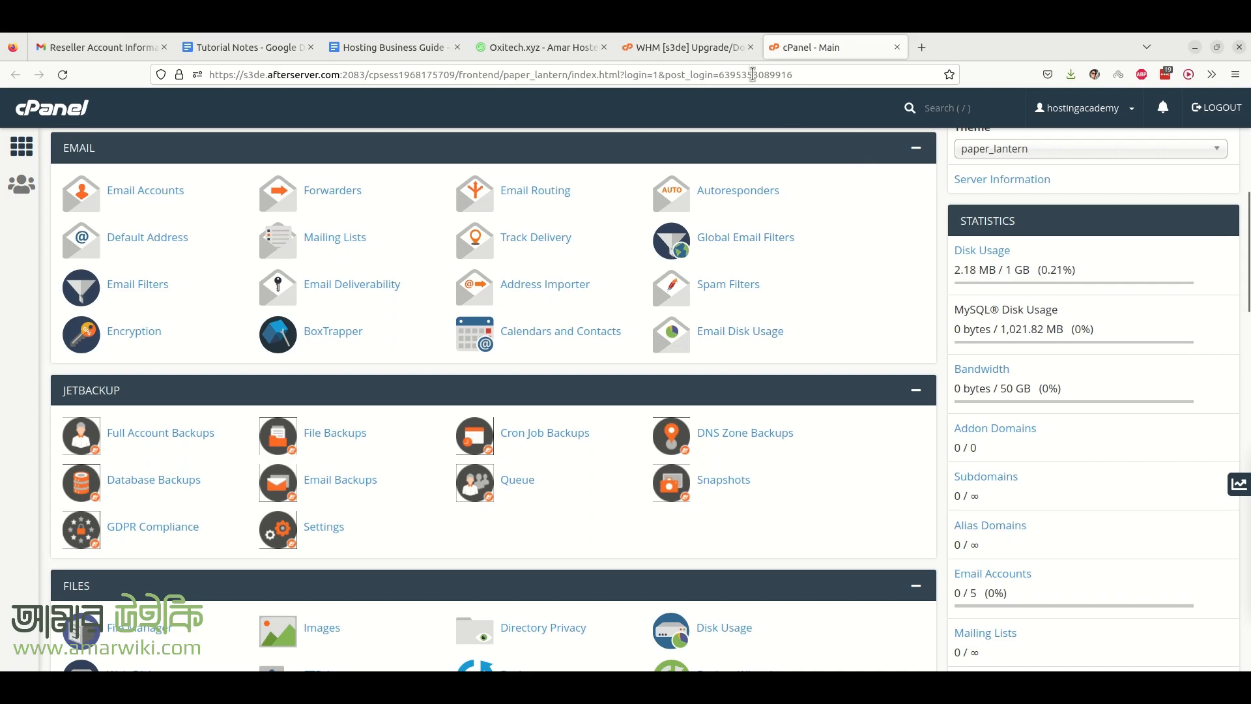
click(714, 48)
click(294, 389)
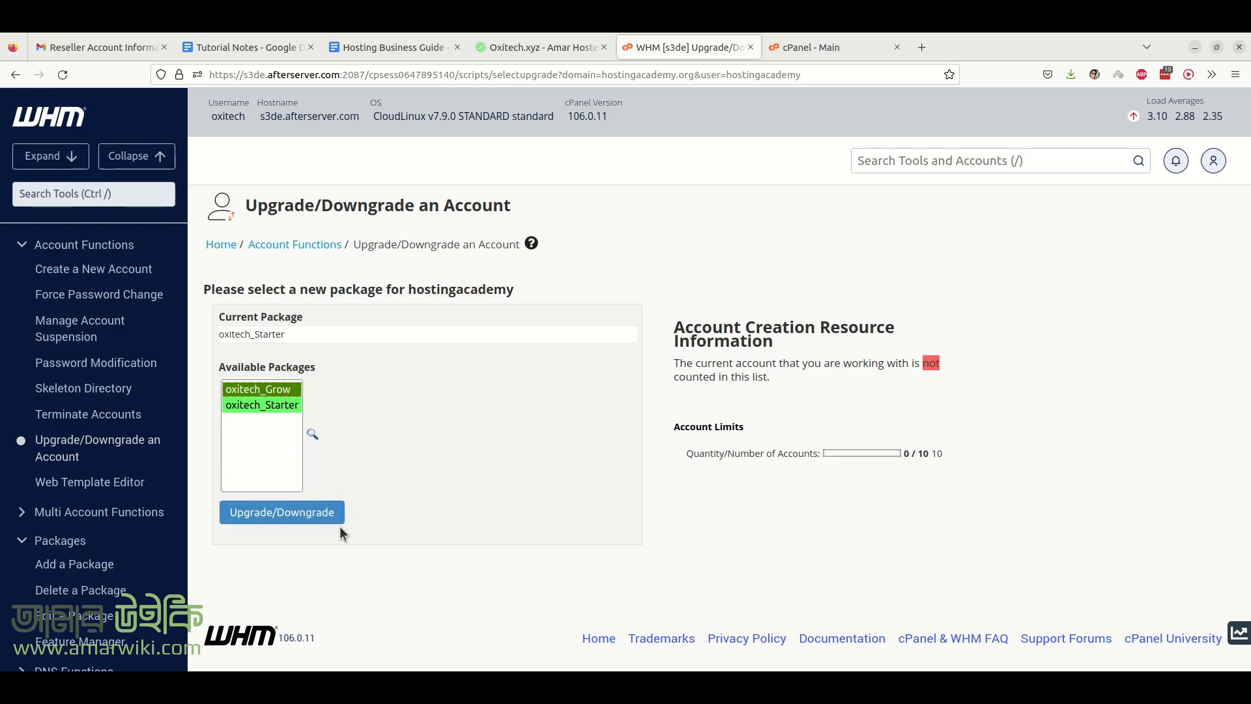
click(323, 519)
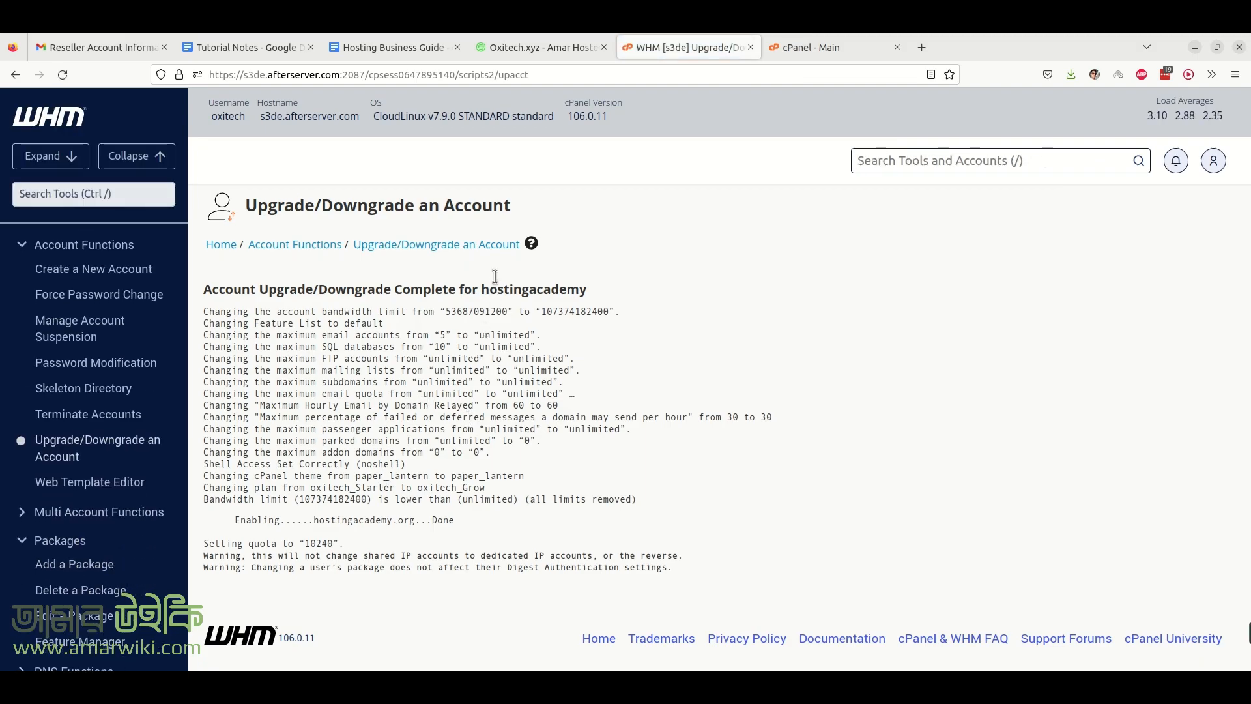
Switch to the cPanel of hostingacademy and check the disk usage and bandwidth limits in the statistics after the upgrade.
click(808, 47)
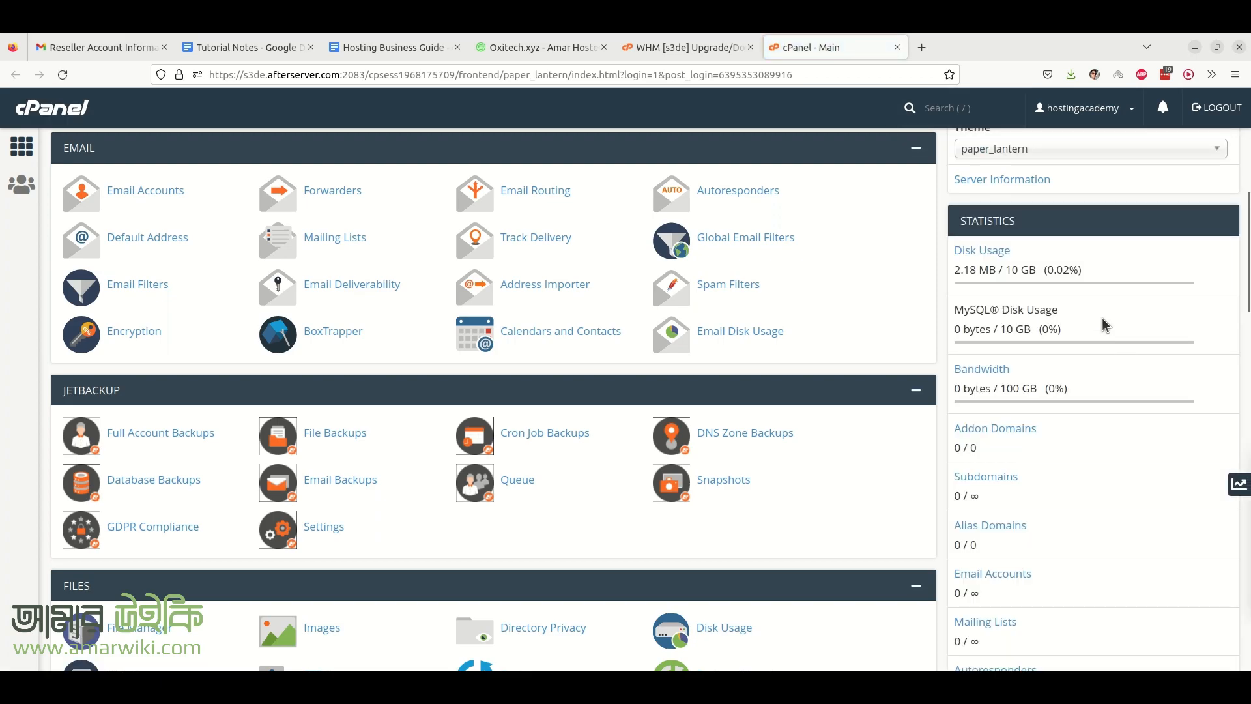
drag(1095, 270, 957, 268)
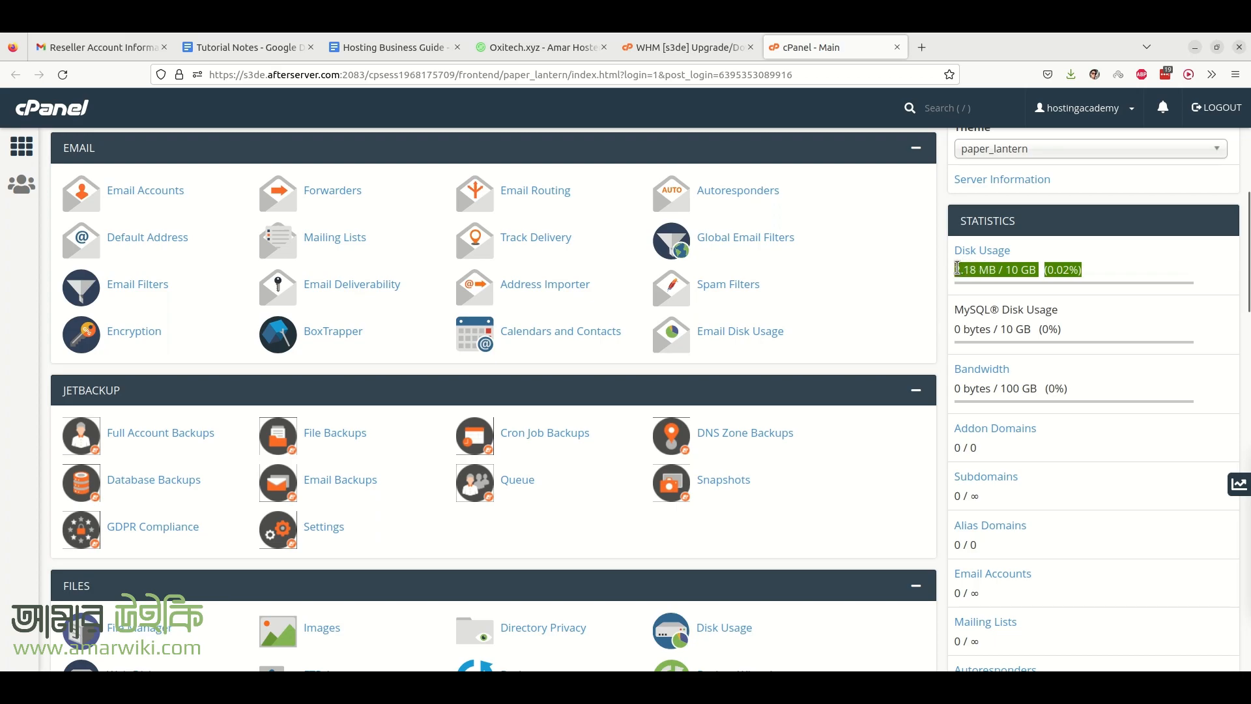
click(1044, 288)
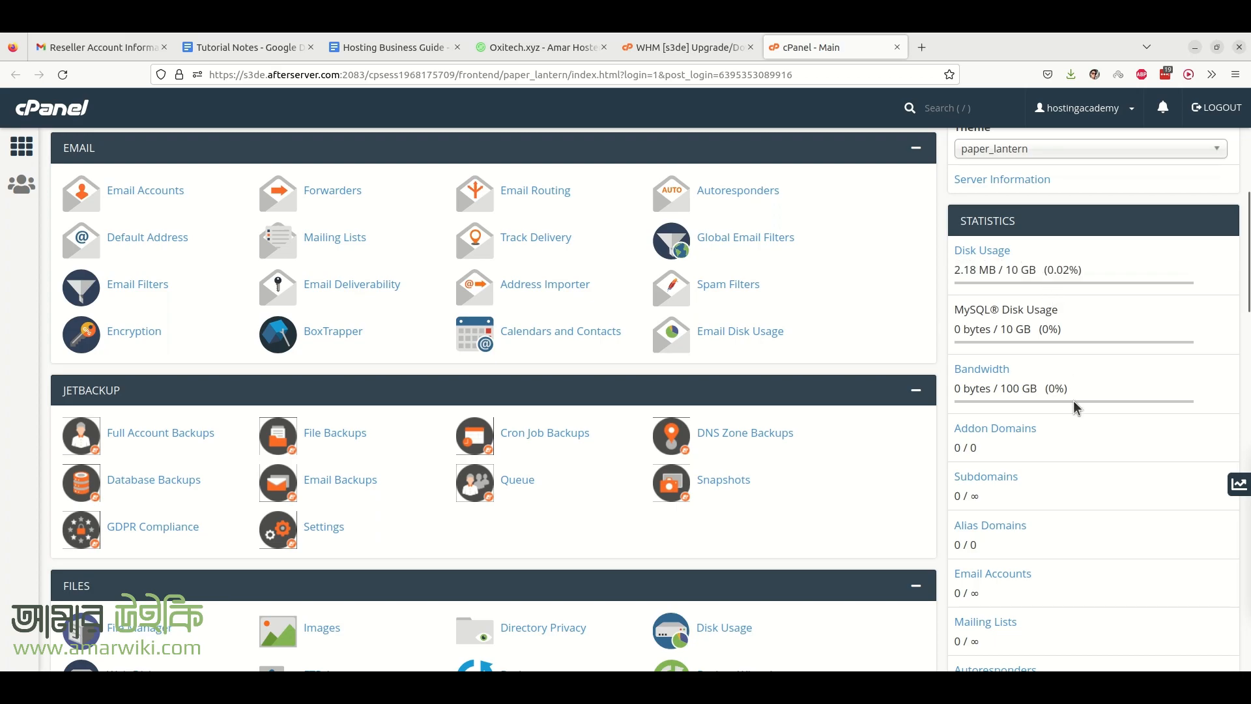
drag(1075, 392, 955, 393)
click(1043, 410)
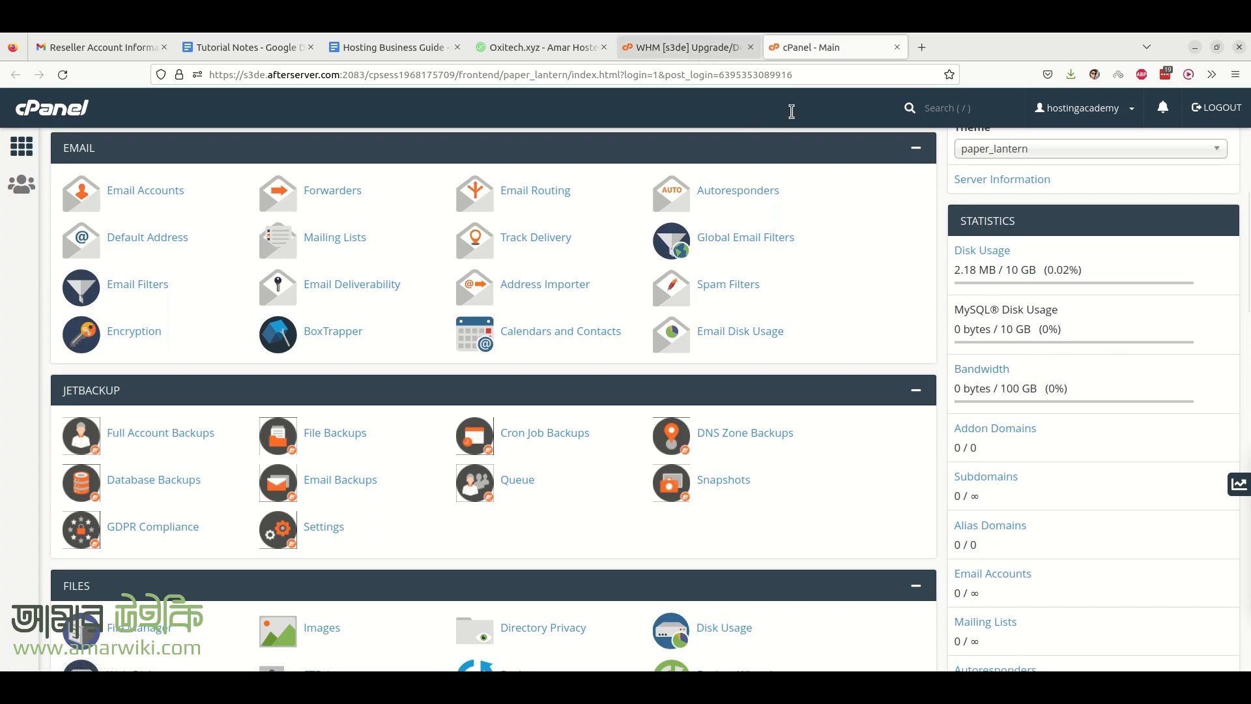
drag(1093, 279, 955, 268)
click(965, 270)
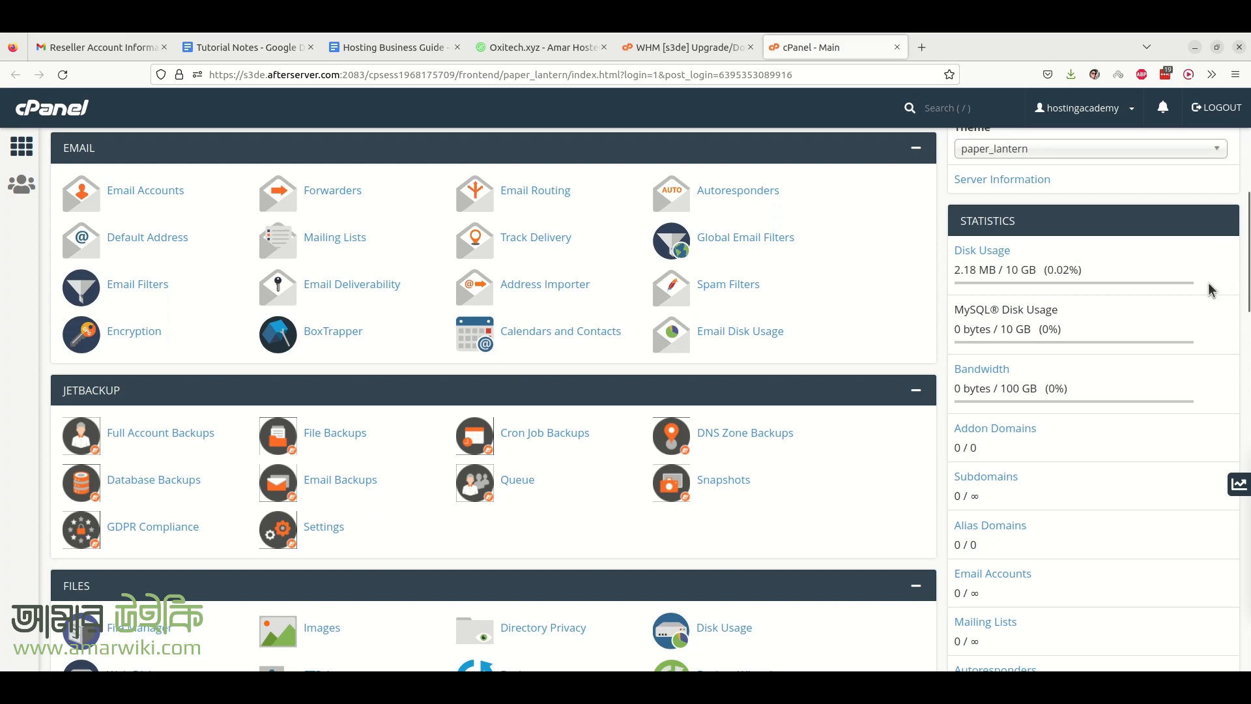
Review the upgrade log for hostingacademy in WHM and return to the WHM home page.
click(693, 47)
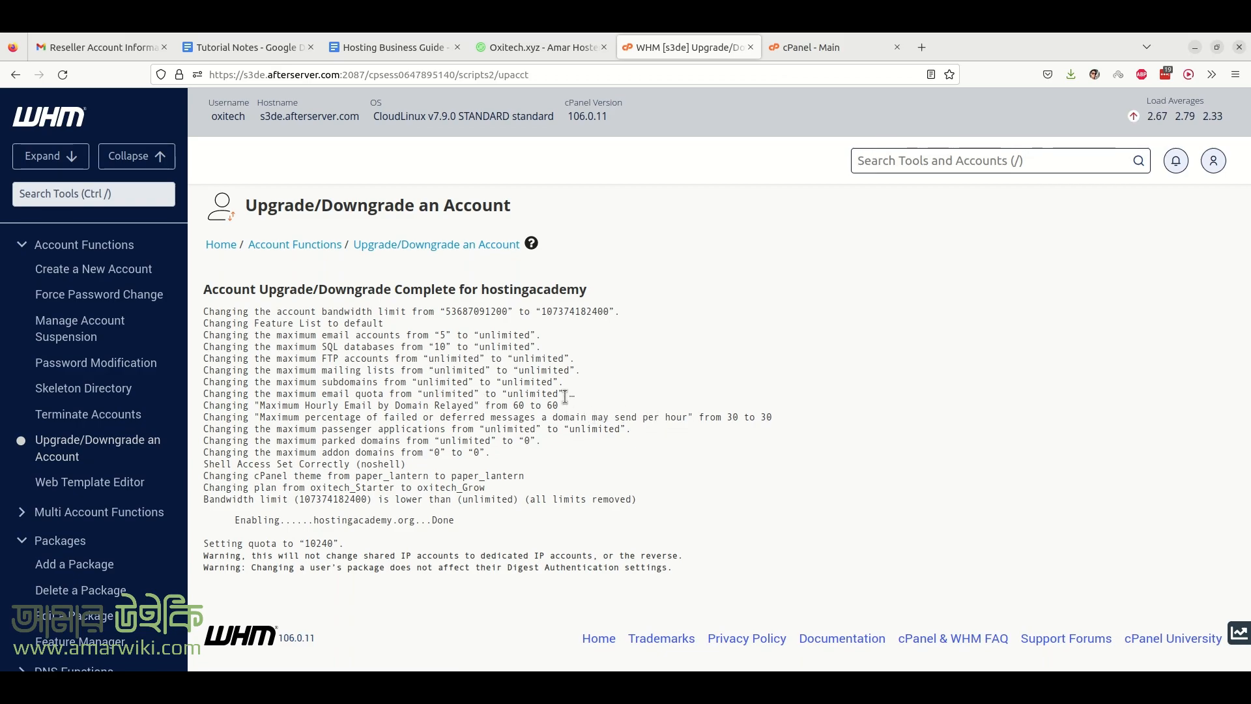
click(304, 244)
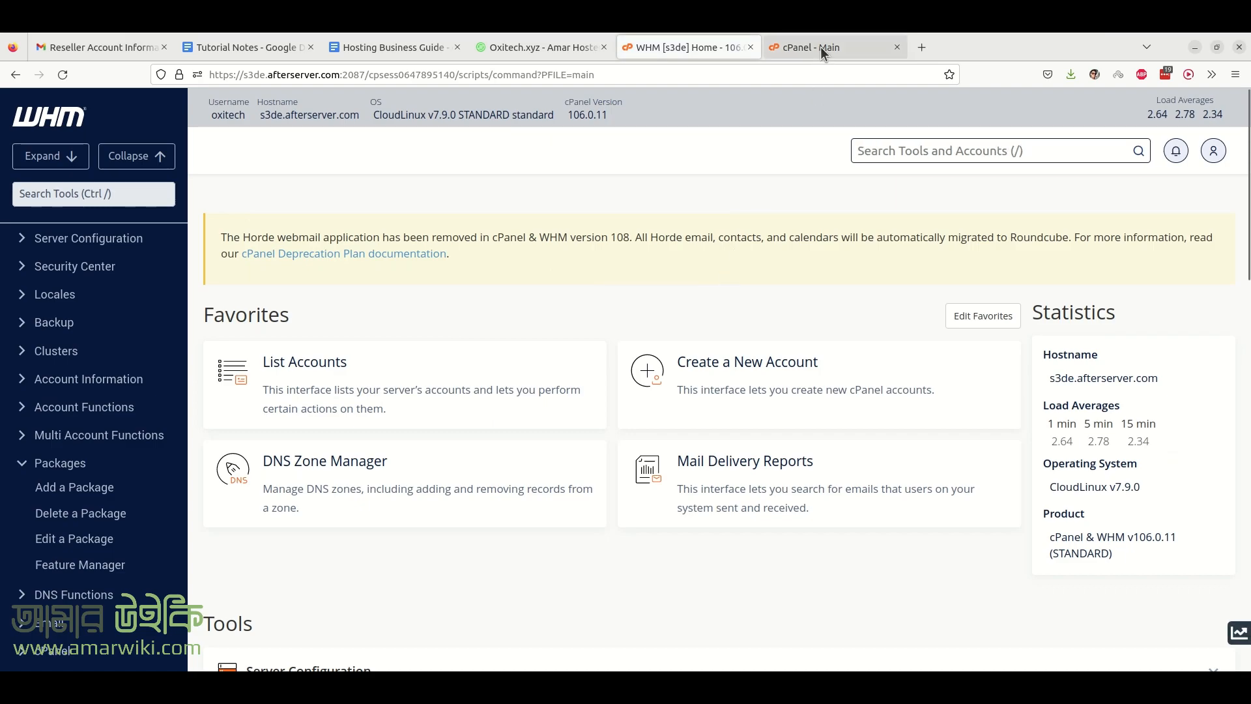
click(385, 48)
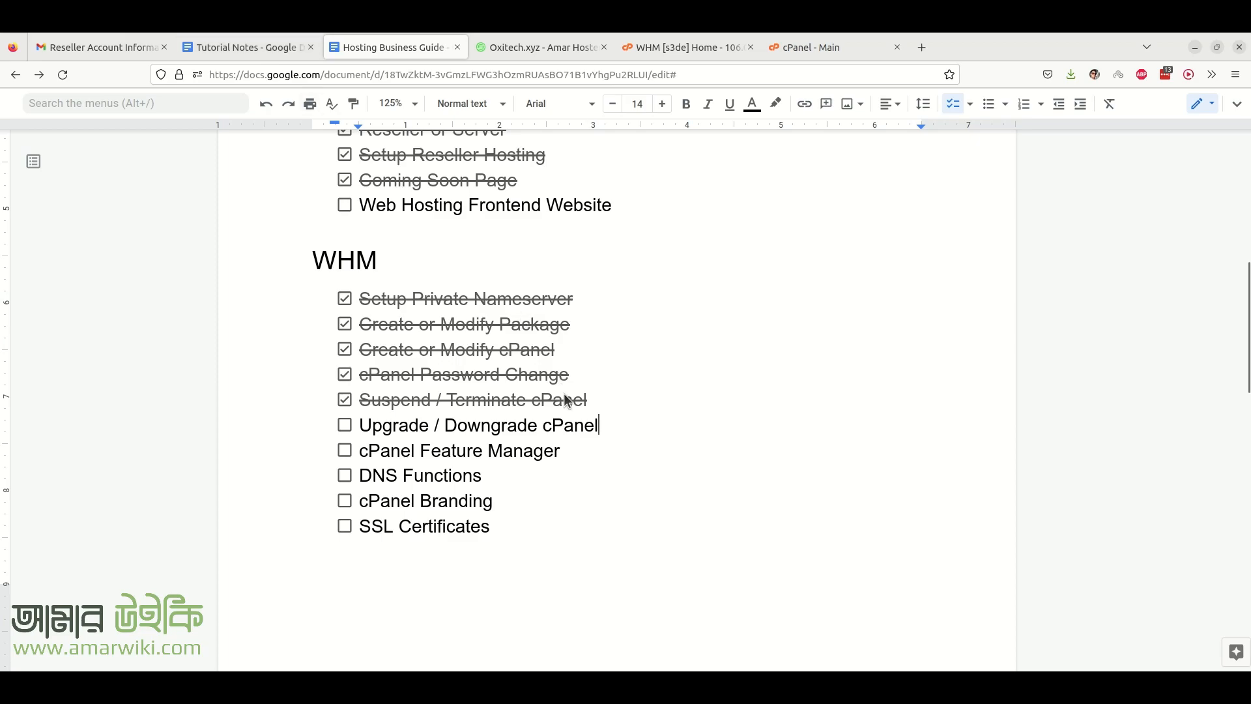
click(698, 52)
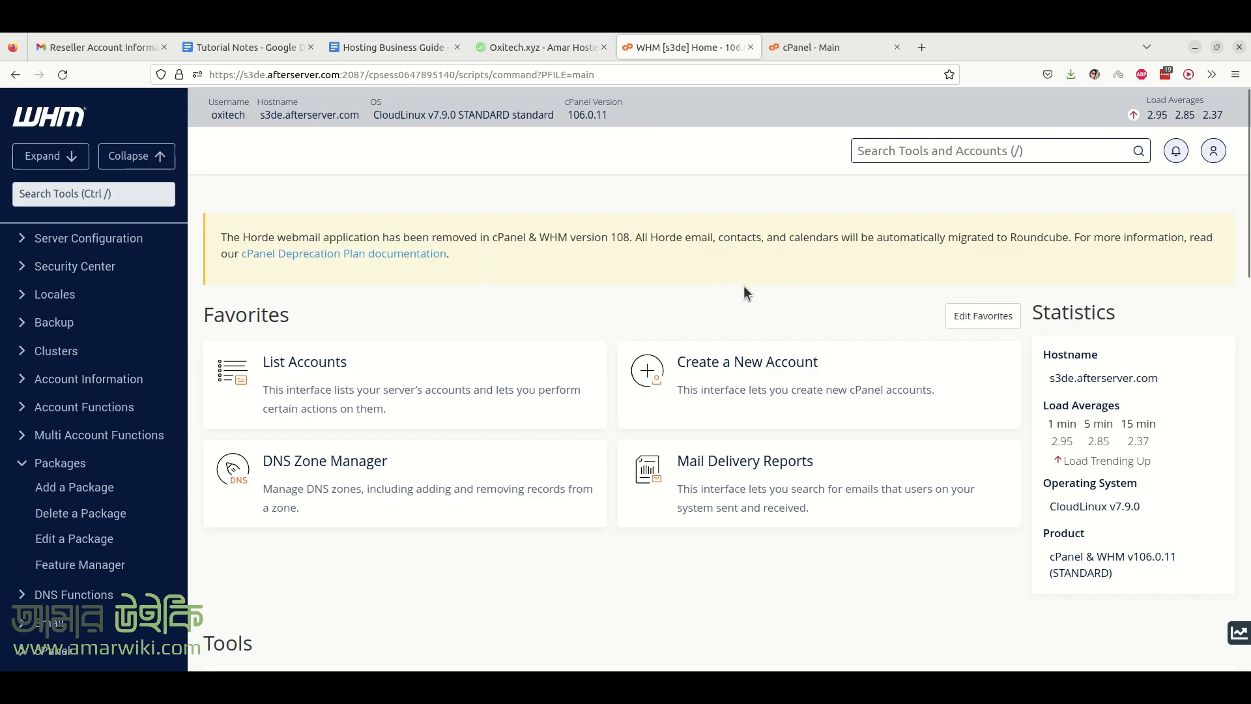
click(820, 47)
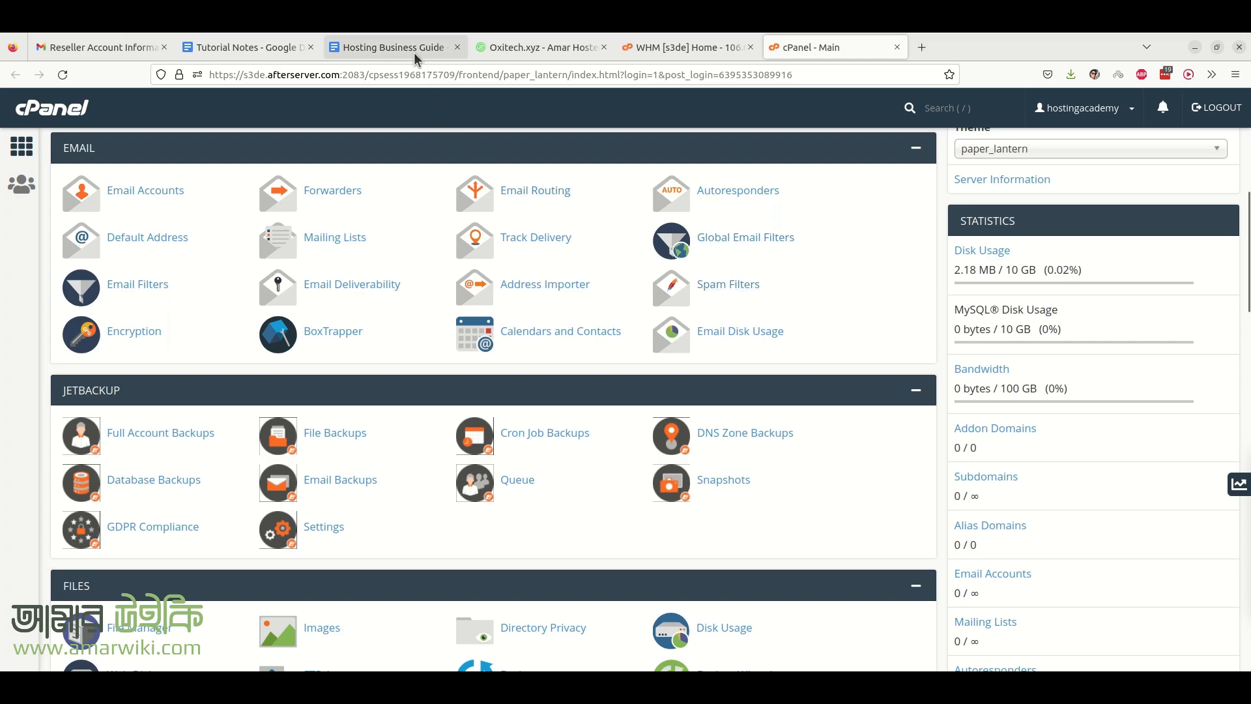
Switch to the Hosting Business Guide document in Google Docs and mark "Upgrade / Downgrade cPanel" as done in the WHM checklist.
click(379, 49)
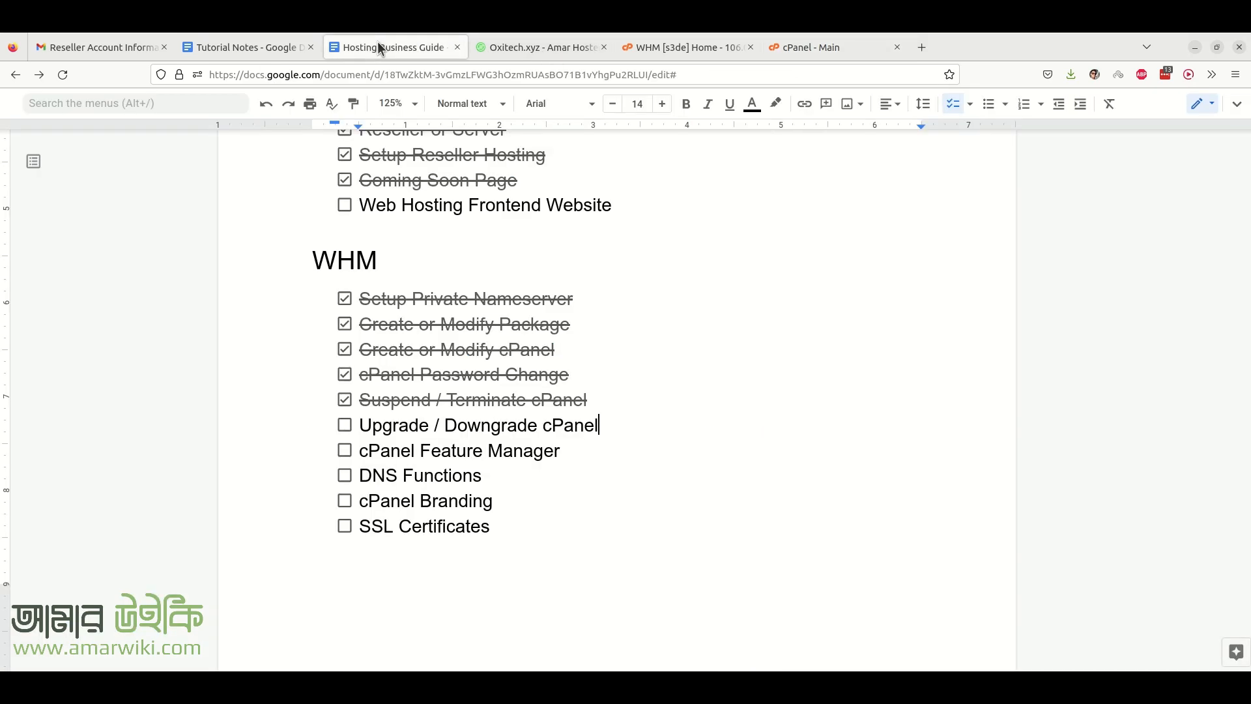
click(345, 426)
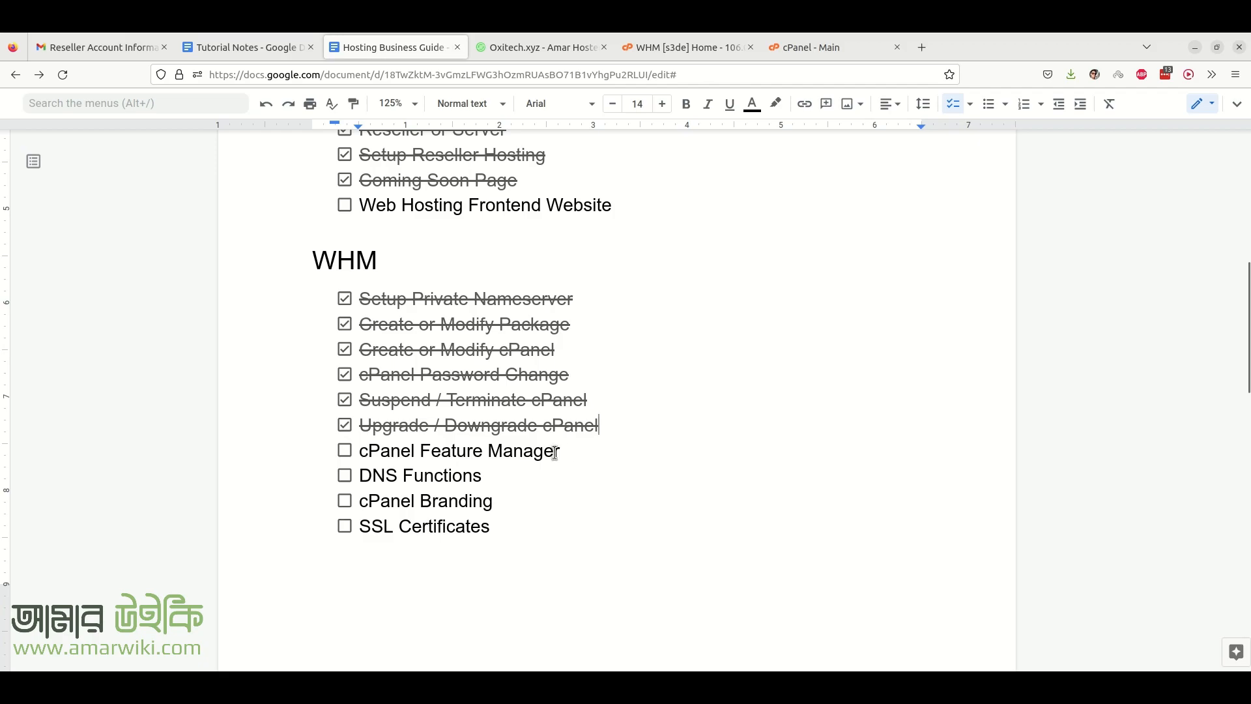
drag(559, 452, 365, 453)
click(591, 448)
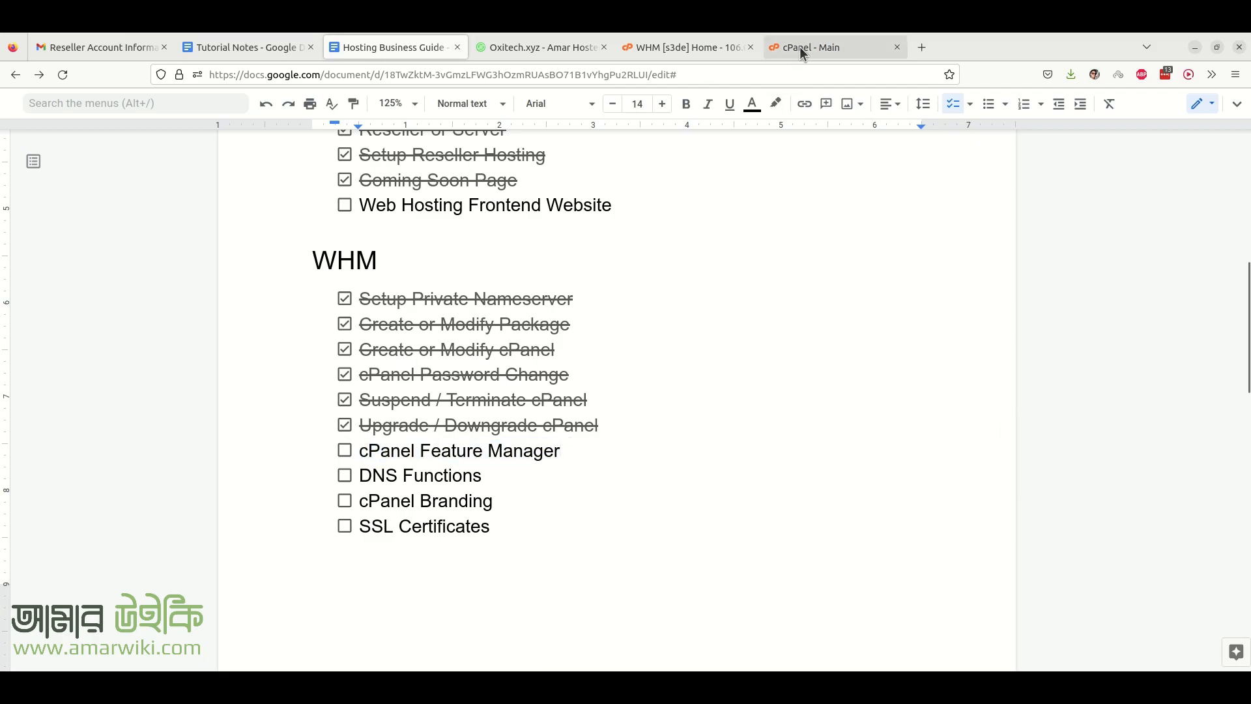